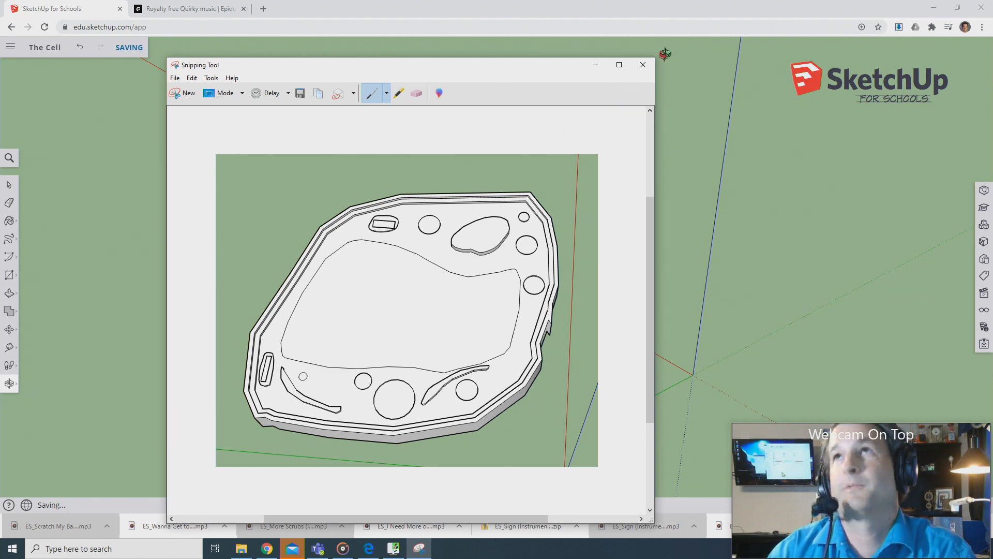
Switch to Teams and open Slide15.JPG from the 3 Sketchup Cell folder in the Classwork channel's files.
click(687, 18)
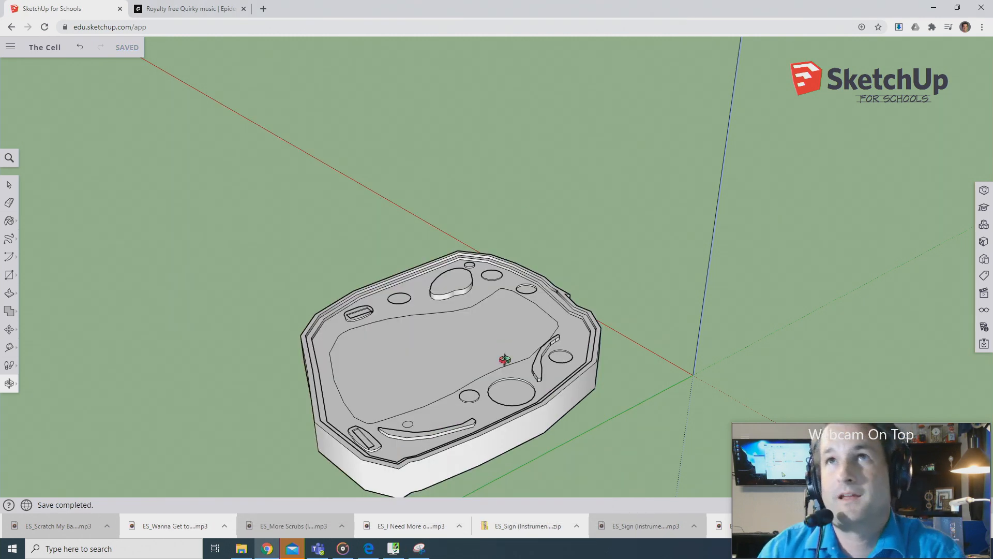
click(318, 549)
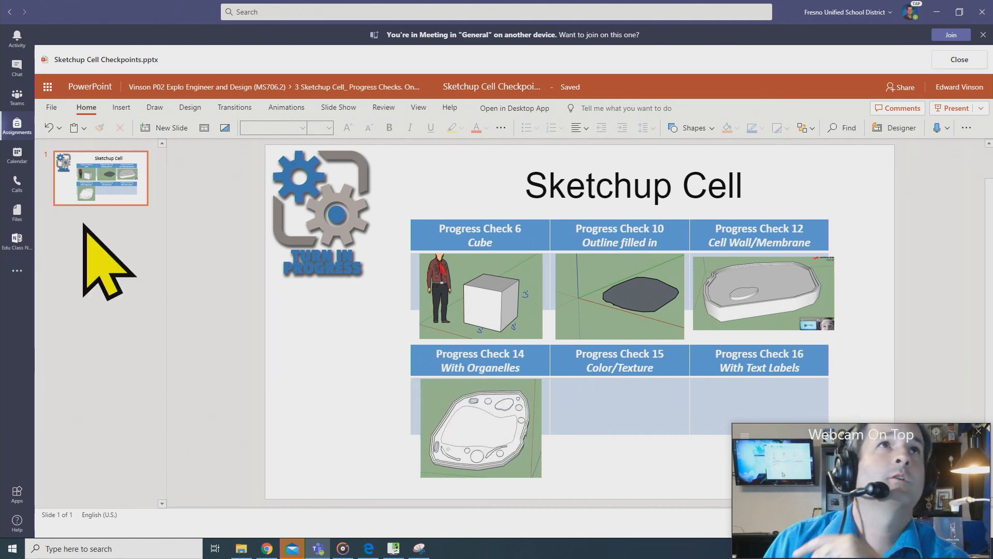
click(22, 102)
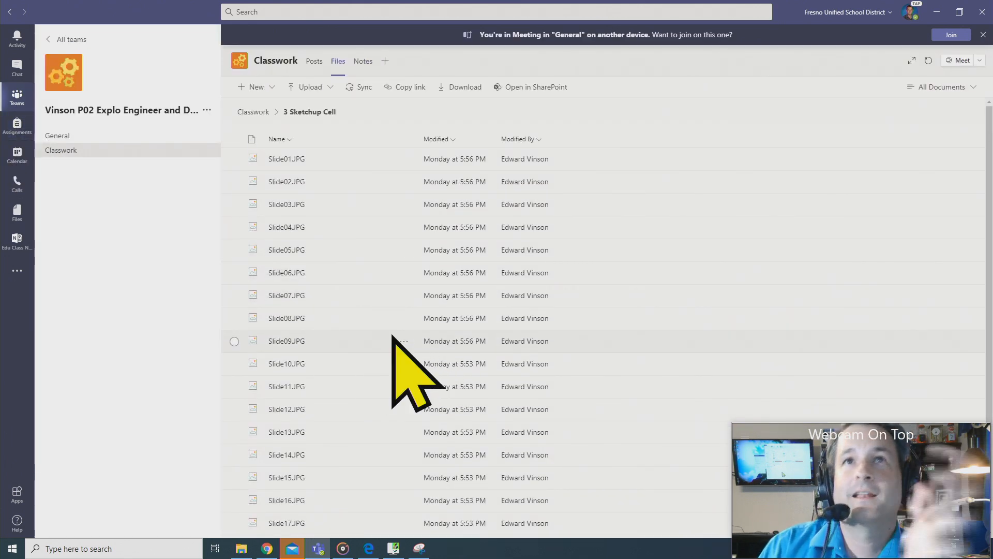
scroll(382, 338, down, 1)
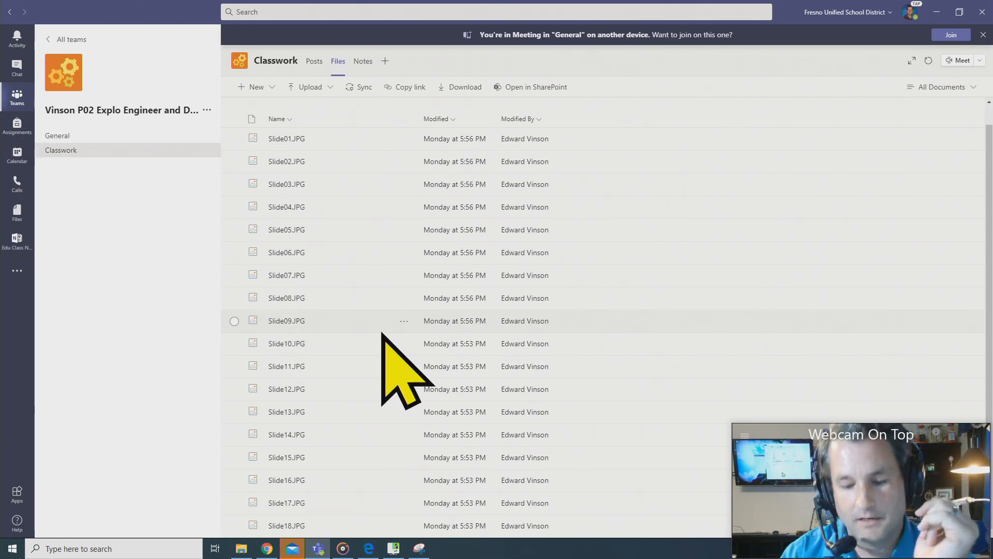
click(286, 457)
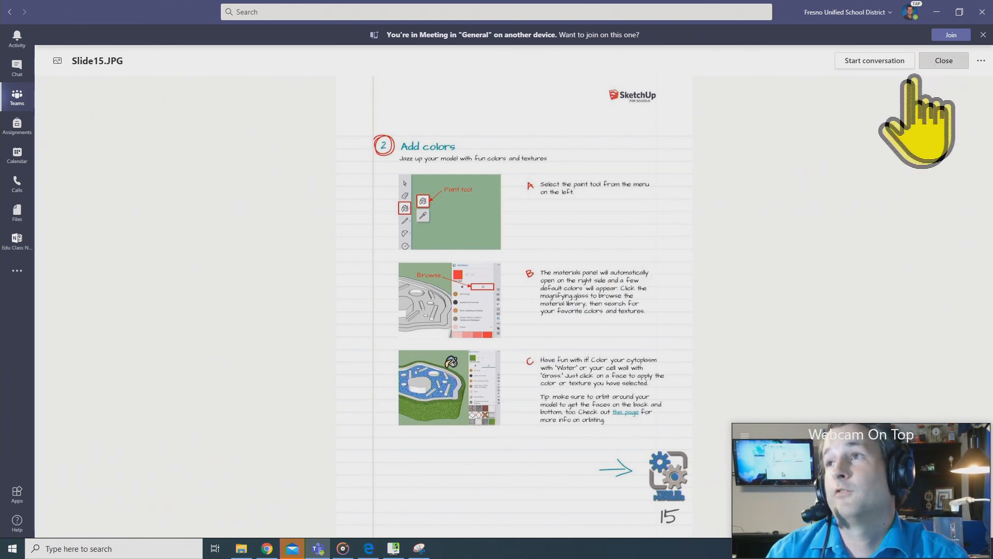
View the animal and plant cell diagrams in Slide09.JPG, and reopen Slide15.JPG with its material instructions enlarged.
click(932, 61)
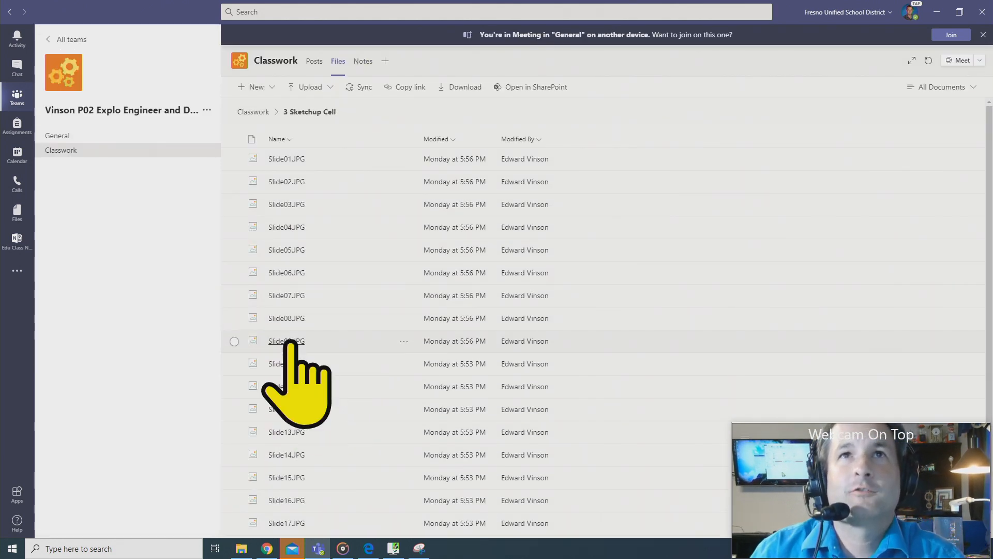
click(287, 341)
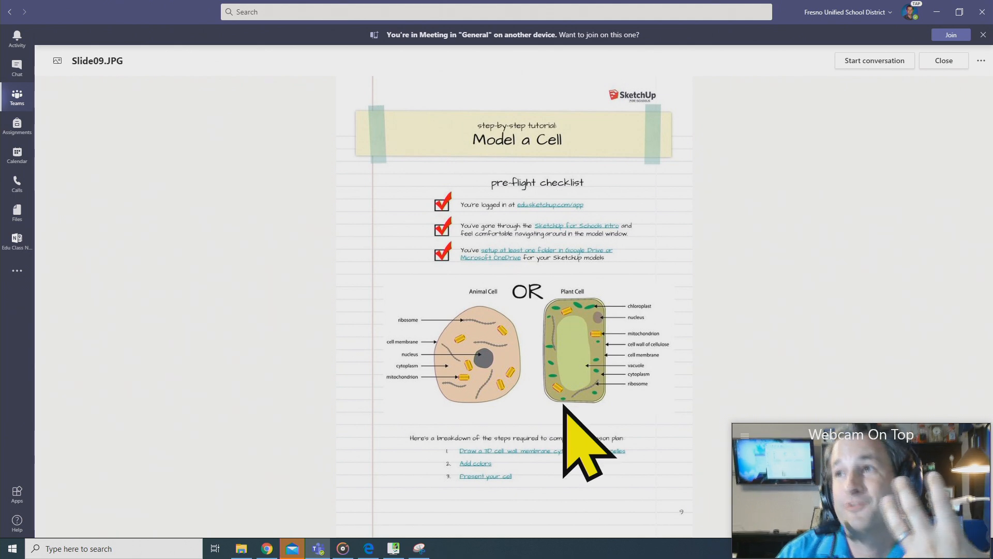
click(941, 61)
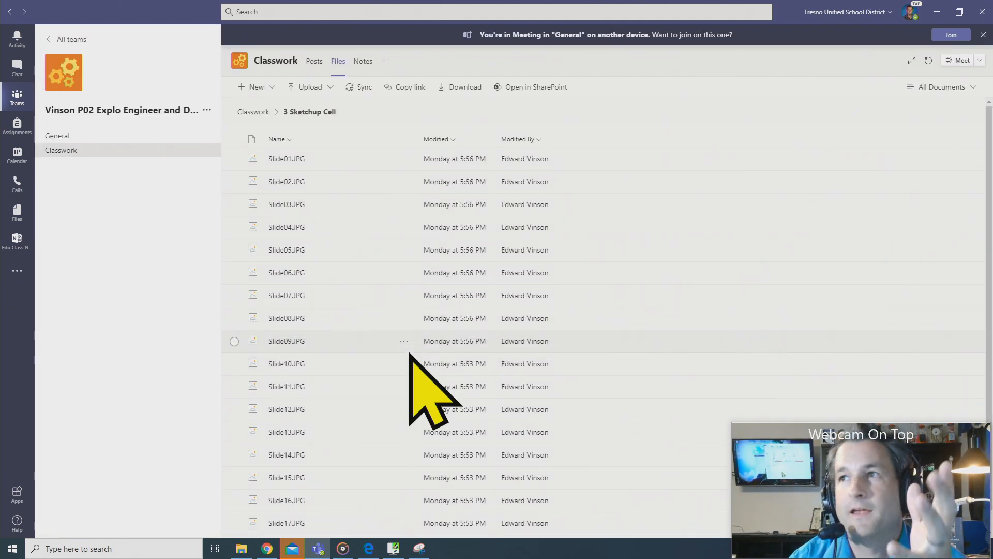
click(296, 478)
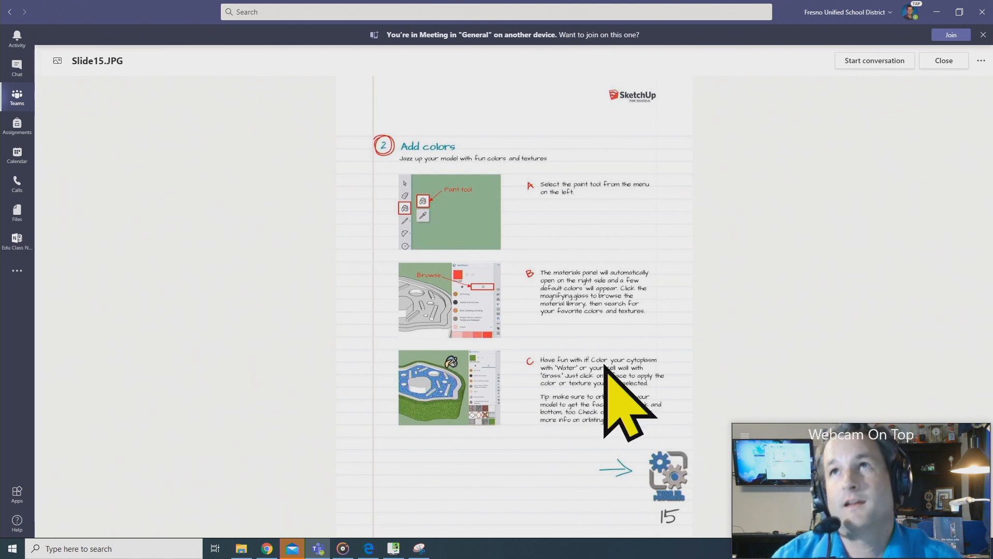
ctrl+scroll(628, 372, up, 5)
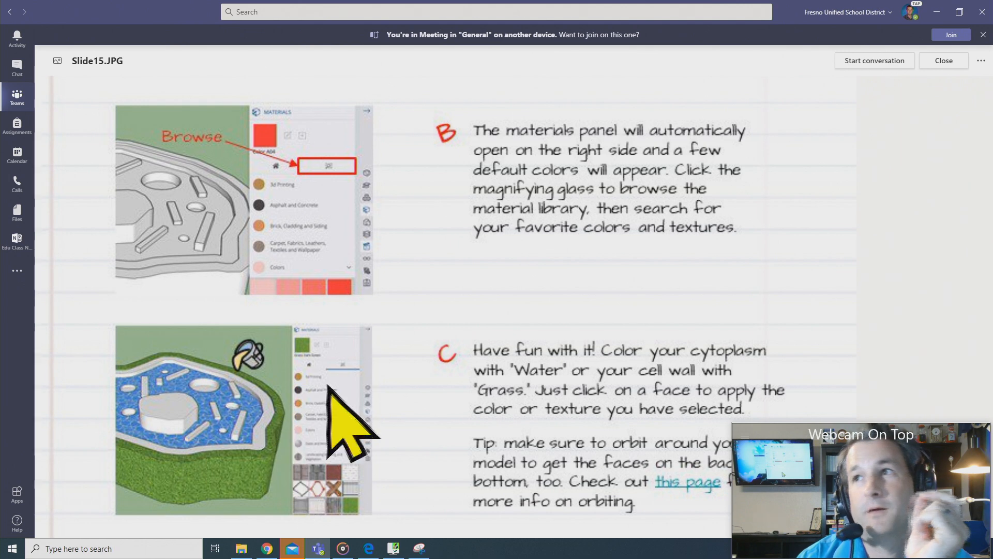
Switch to SketchUp and start the Paint tool with the material library's categories open for browsing.
mouse_move(266, 551)
click(266, 510)
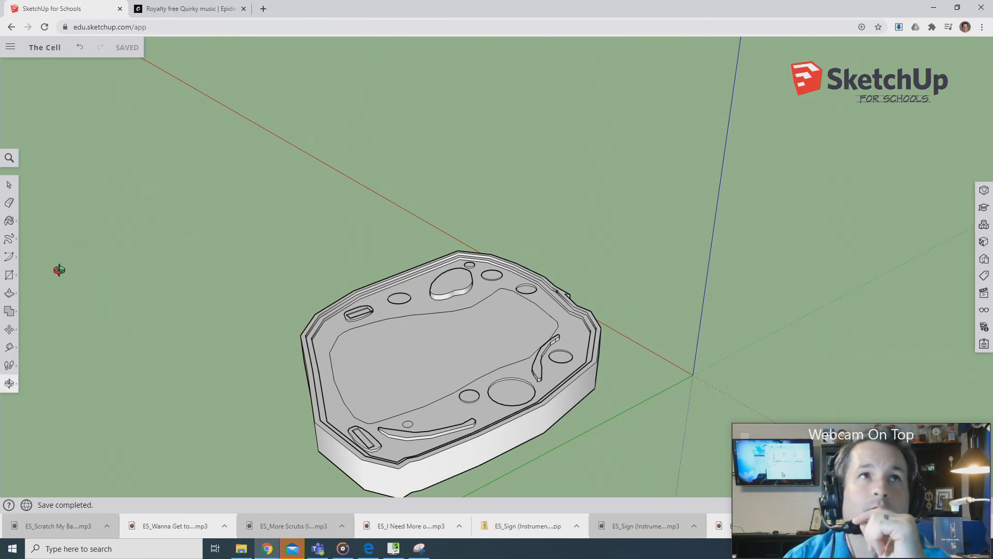
click(10, 220)
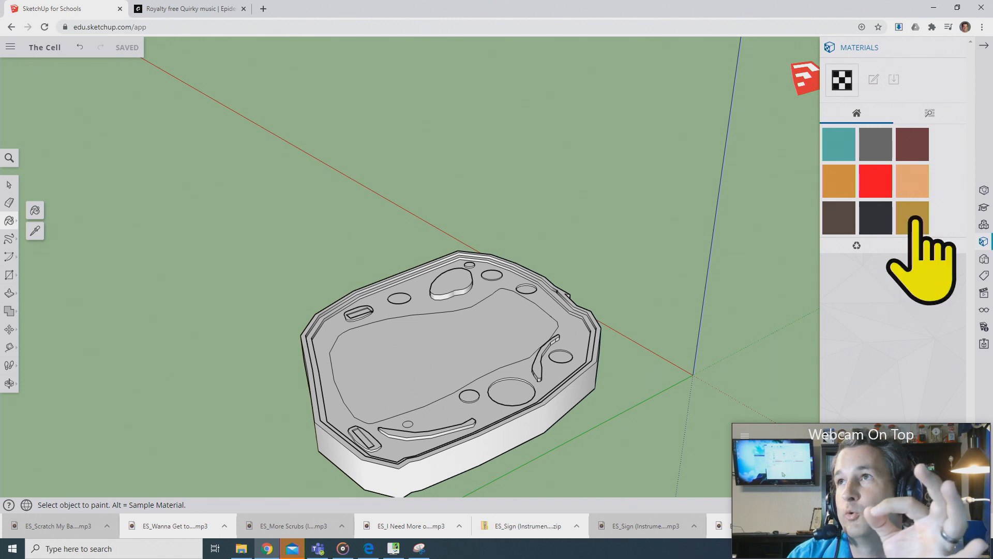
click(930, 245)
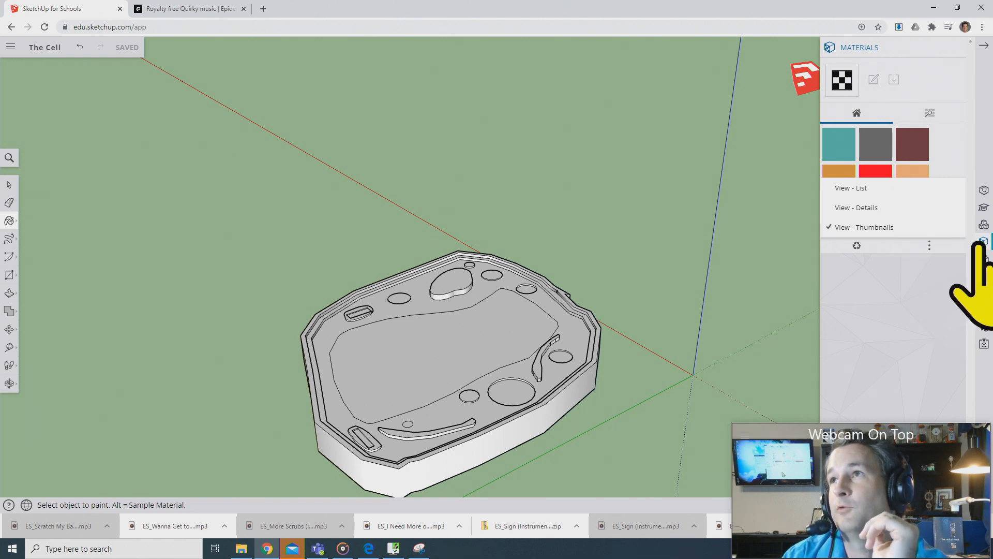
click(879, 150)
click(911, 154)
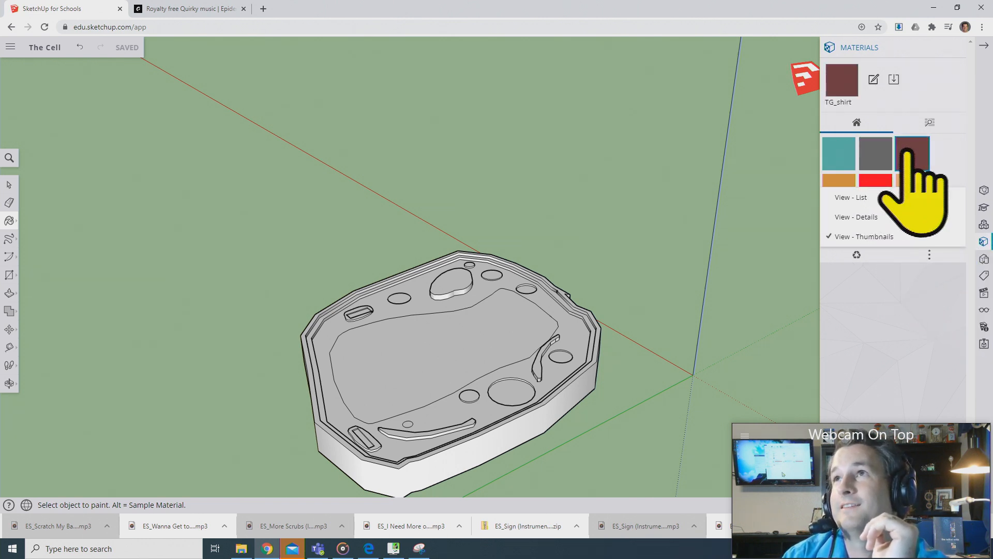
click(896, 266)
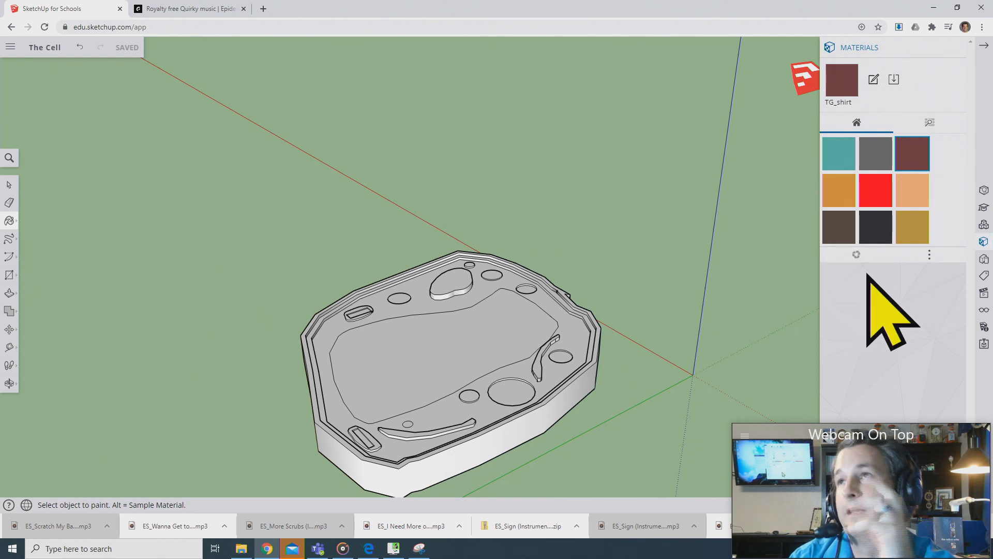
click(931, 122)
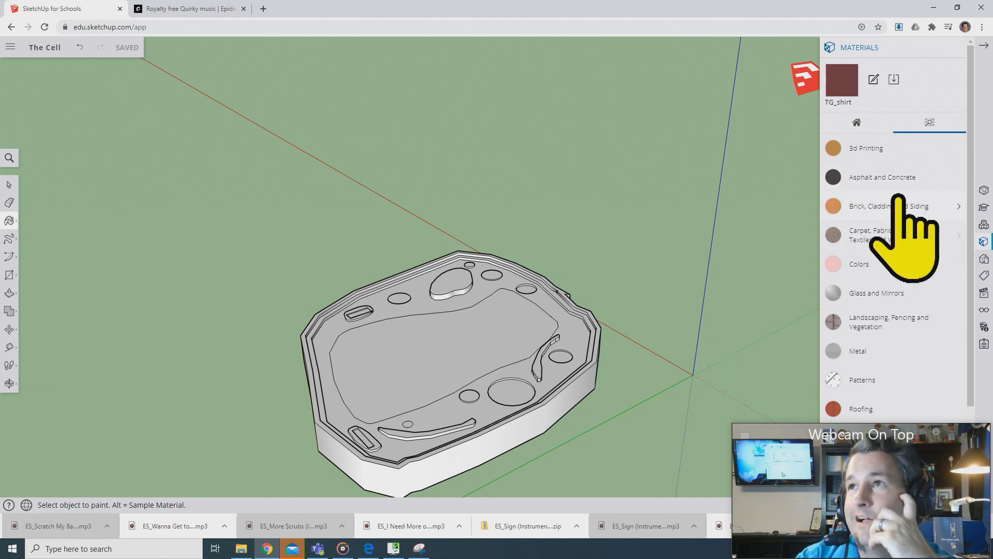
Paint the cytoplasm face around the organelles with a Water texture, and repaint it with a brighter blue Water texture.
click(318, 548)
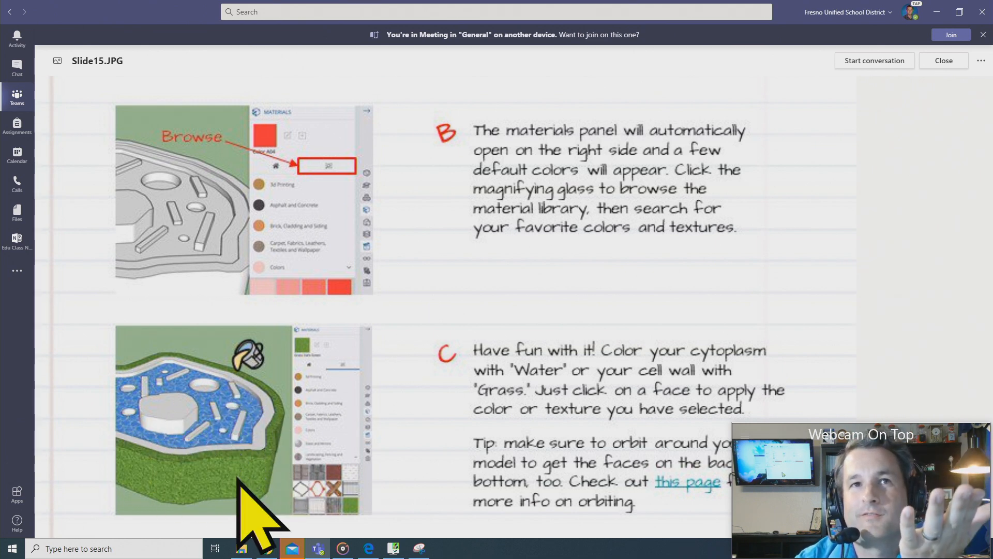
click(270, 549)
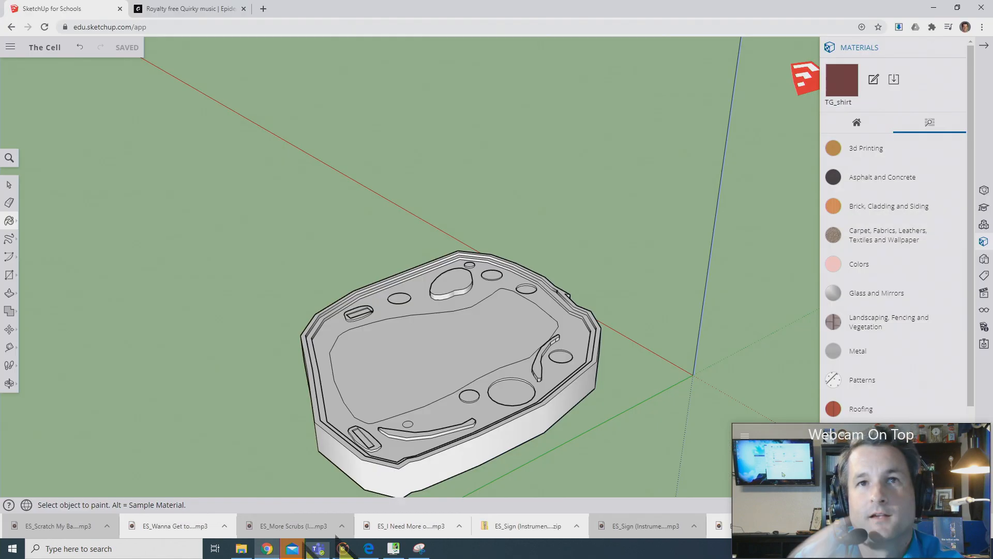
scroll(885, 269, down, 3)
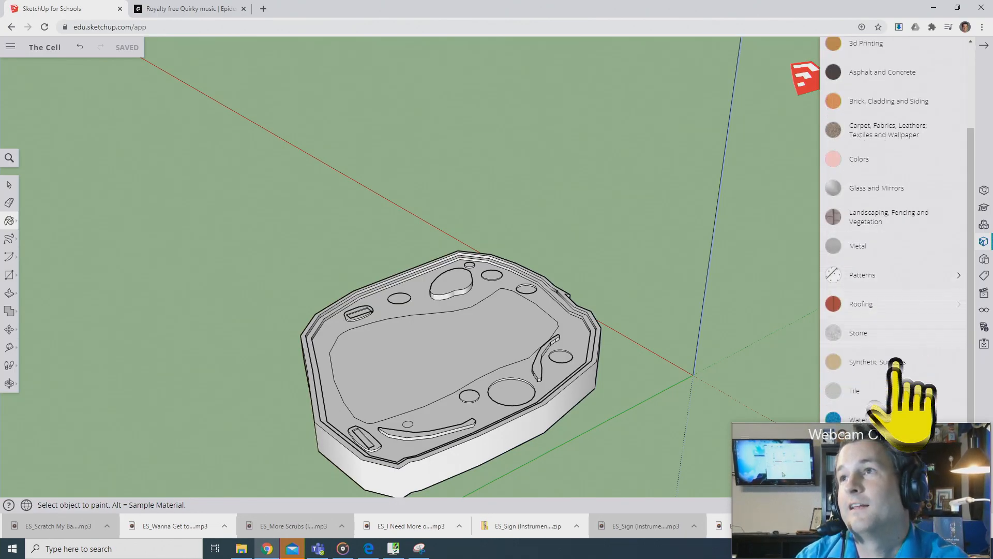
drag(792, 432, 597, 36)
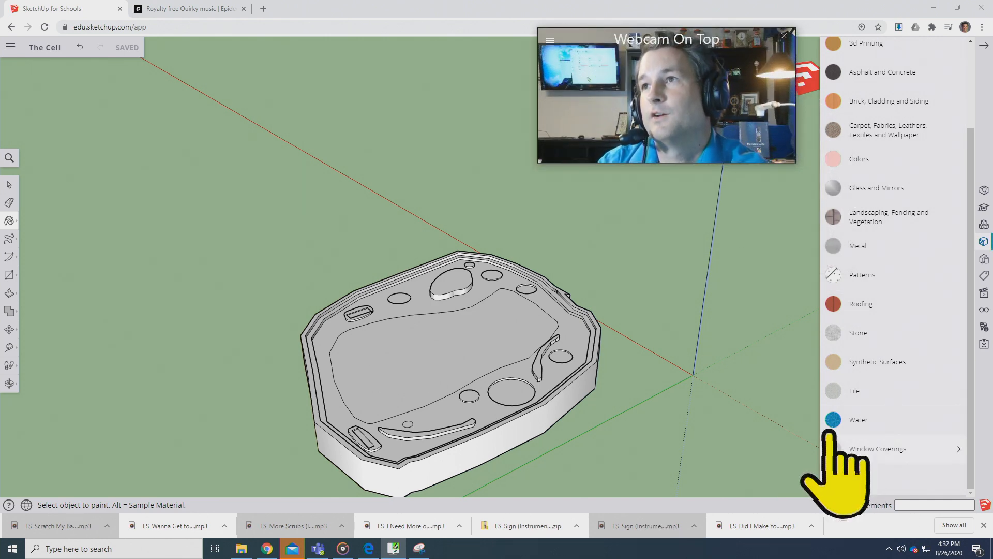
scroll(918, 470, down, 2)
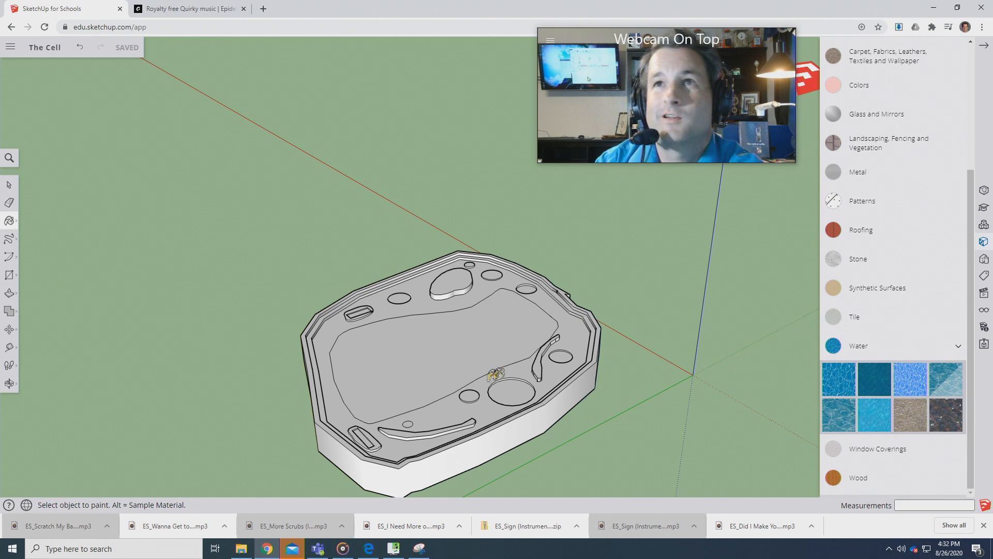
click(442, 405)
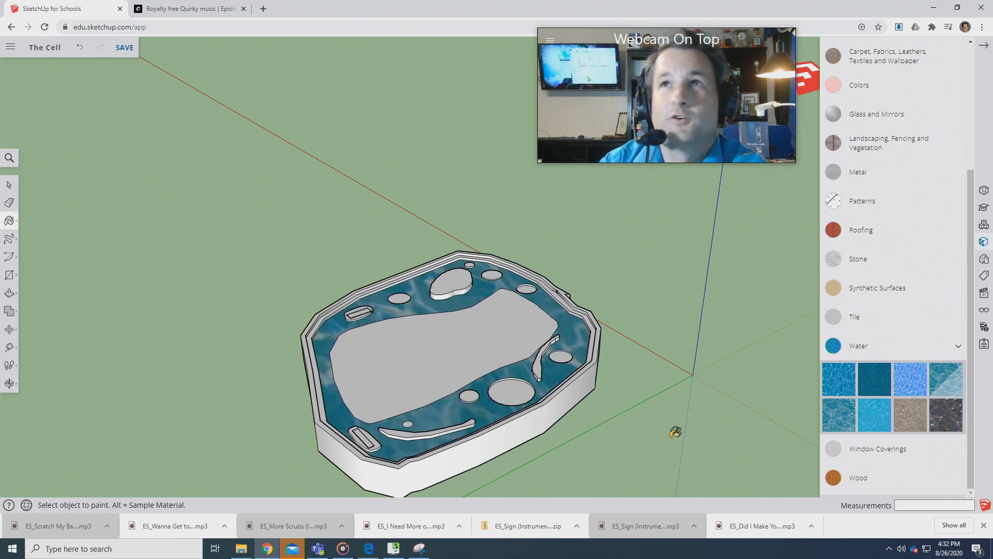
click(946, 380)
click(578, 374)
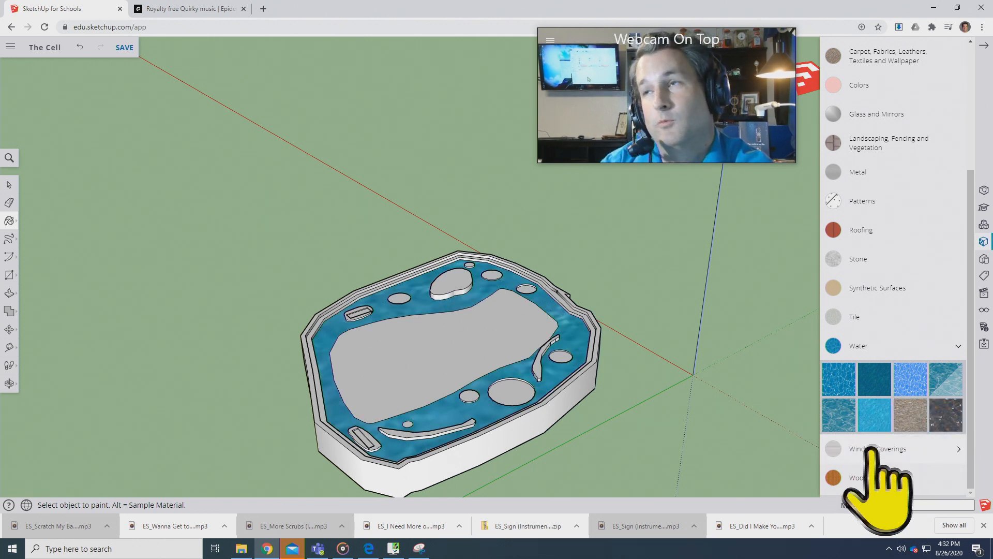
Check the plant cell diagram in Slide09.JPG in Teams, and paint the large central vacuole in SketchUp with Square Glass Tile 02.
scroll(886, 311, down, 3)
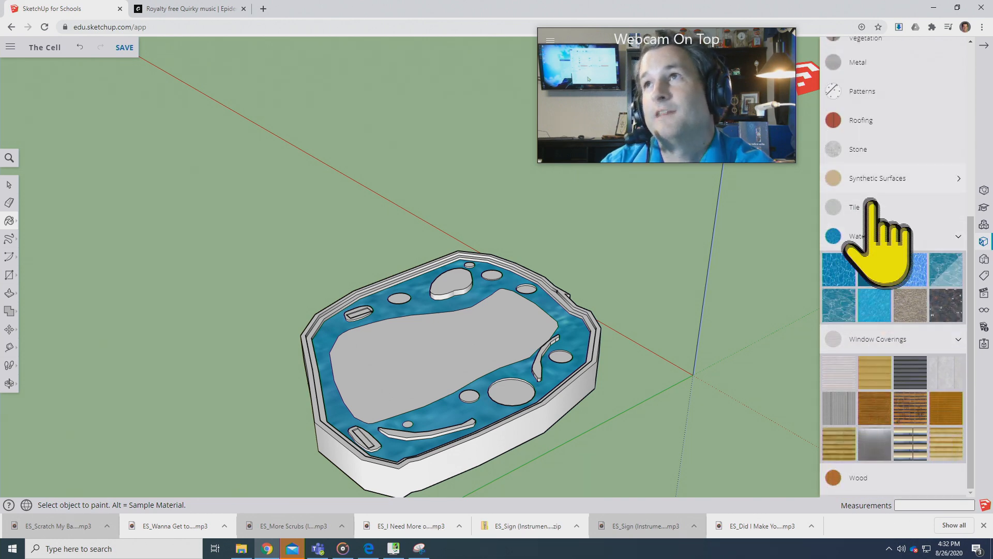
click(874, 207)
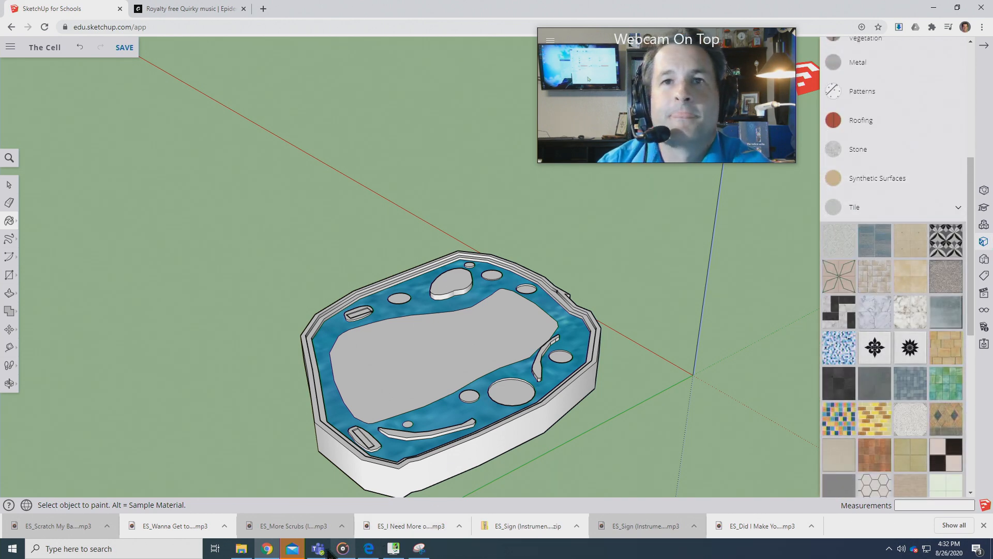
click(316, 549)
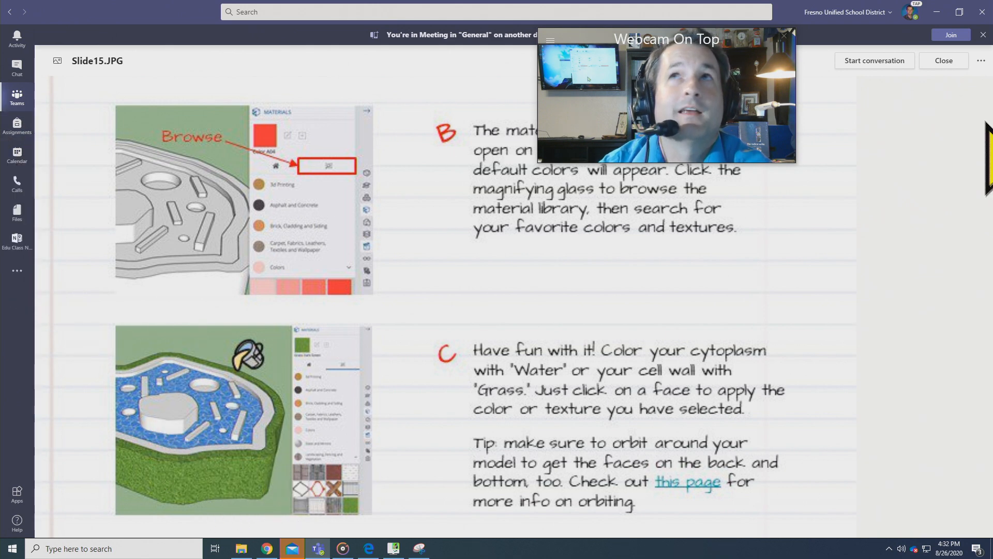
click(944, 60)
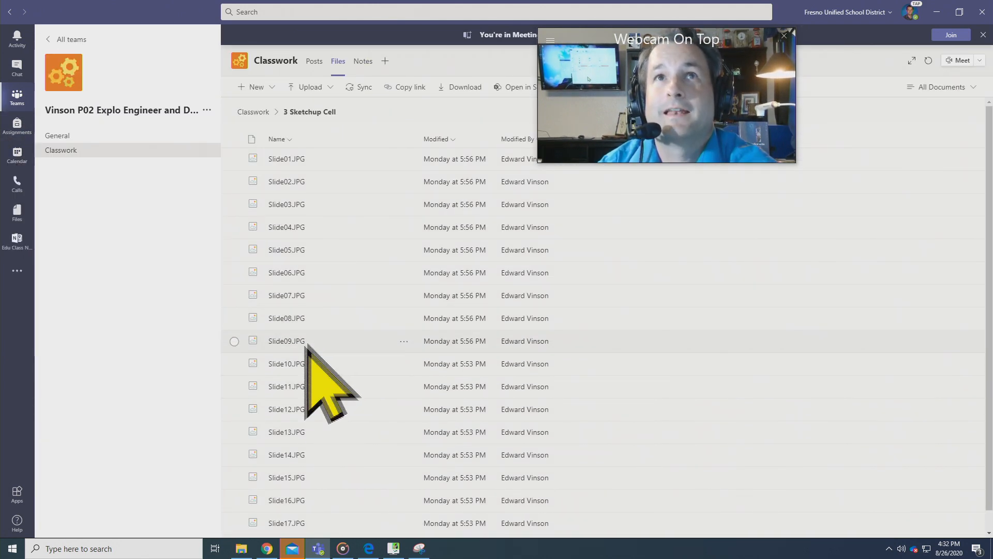
click(286, 341)
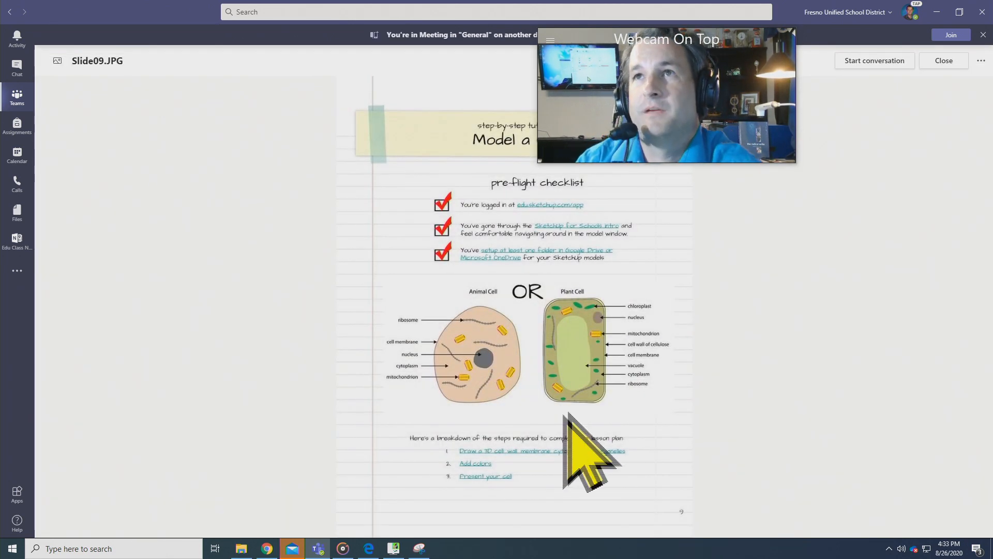
click(267, 548)
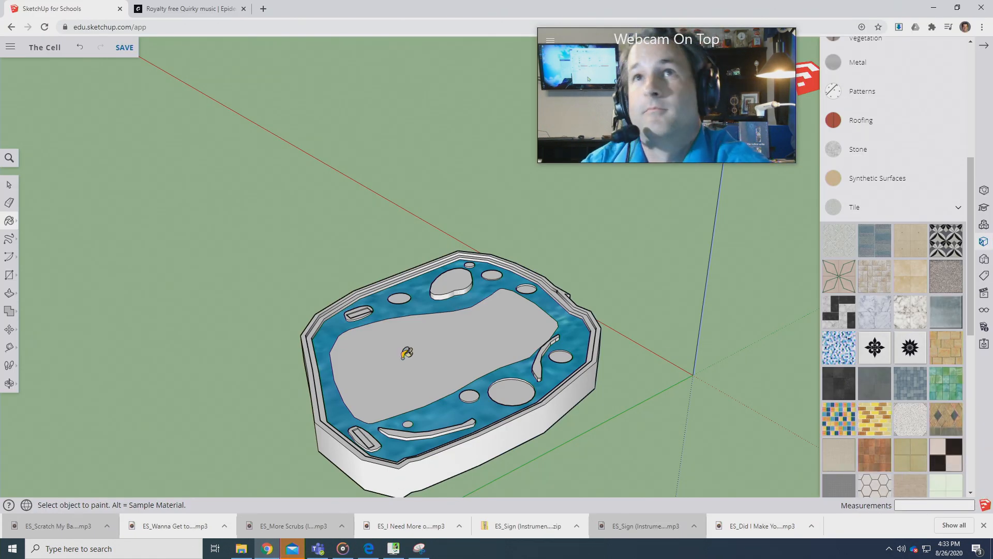
click(420, 400)
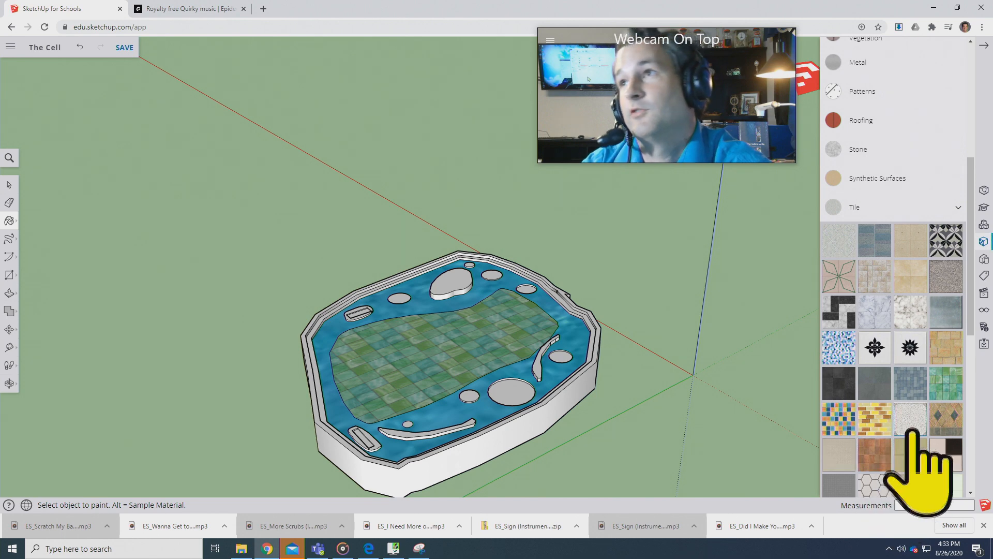
Browse the material library's Colors, Stone and Metal categories for a vacuole texture.
scroll(904, 429, down, 5)
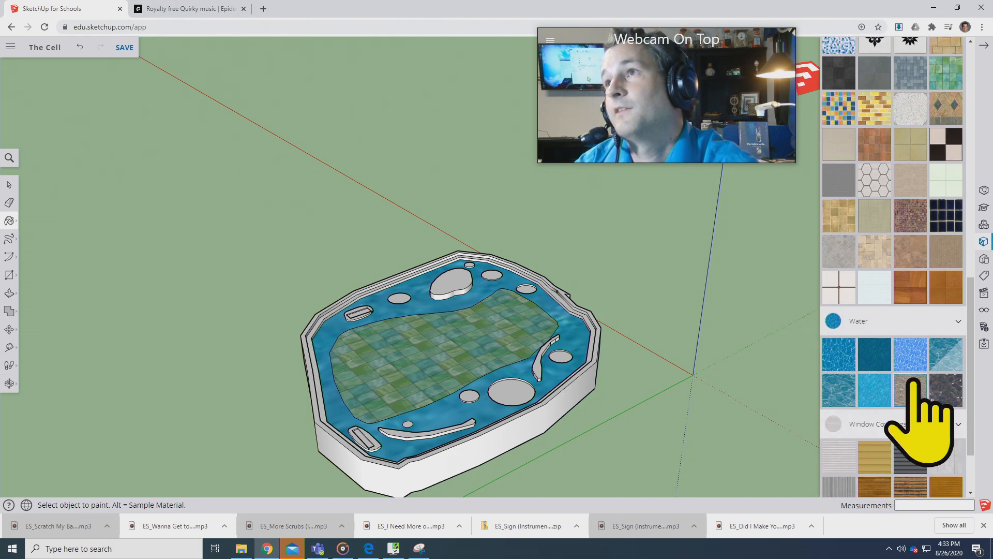
scroll(913, 399, up, 15)
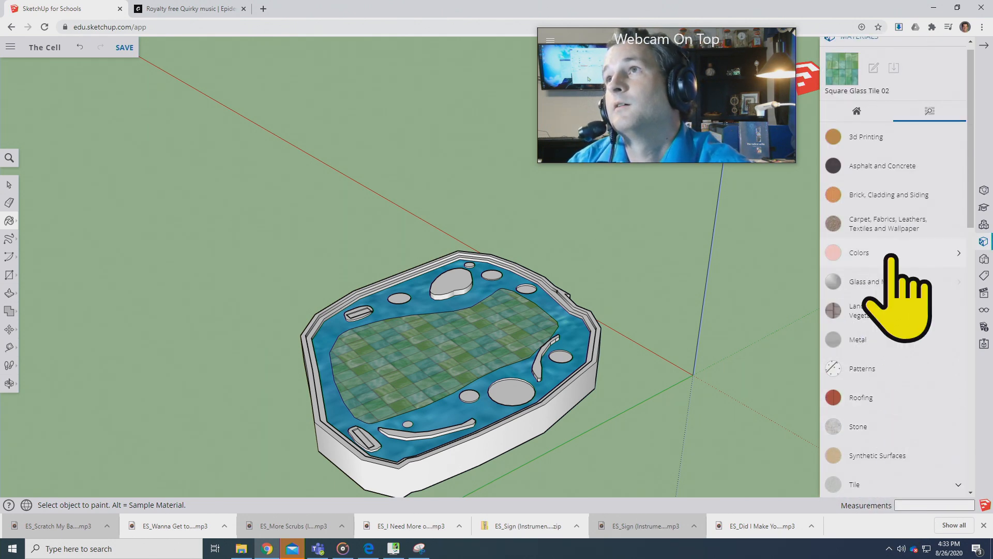
click(891, 255)
scroll(897, 388, down, 10)
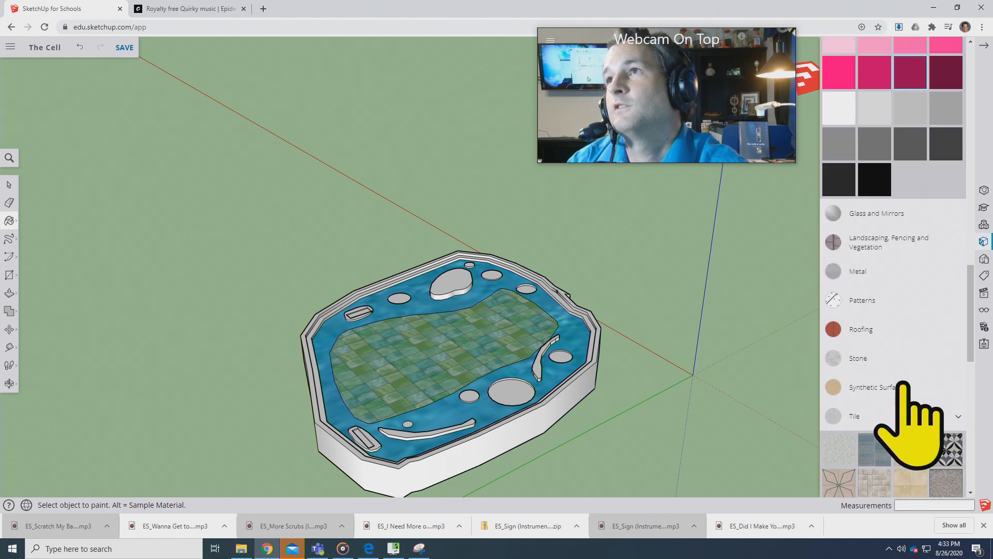
click(902, 358)
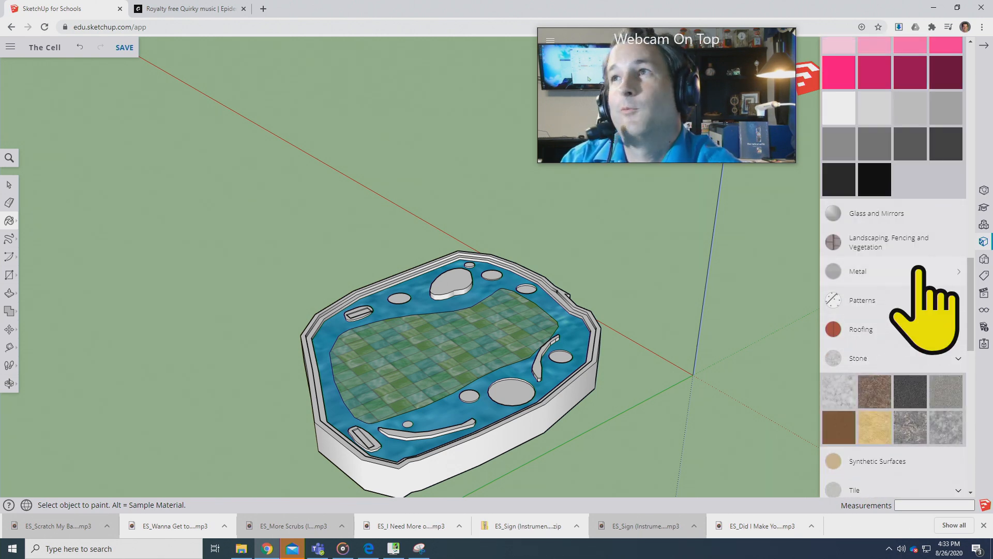
scroll(926, 311, down, 4)
scroll(919, 331, up, 6)
click(899, 375)
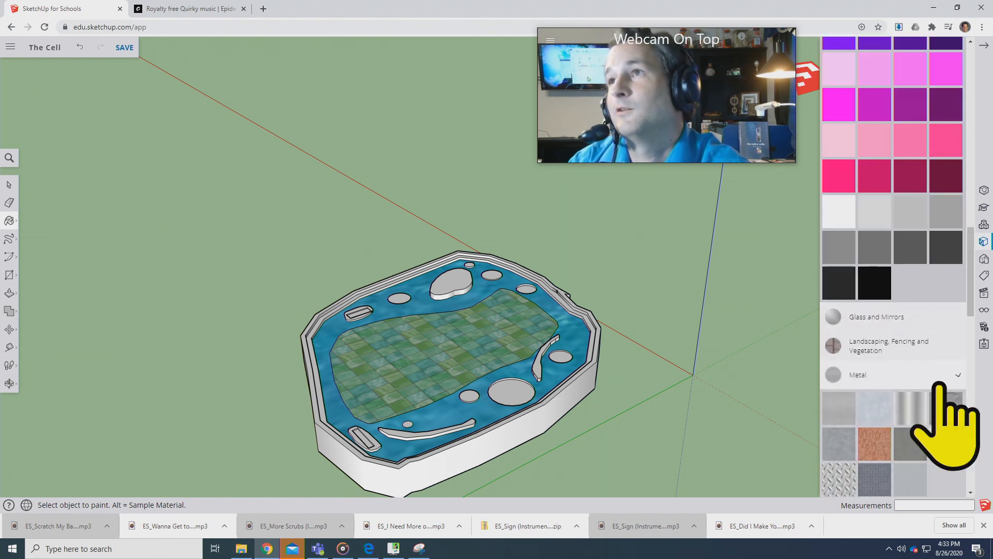
Try the Roofing Shingles Wood material from the Roofing category on the large central vacuole.
scroll(926, 363, down, 5)
click(881, 293)
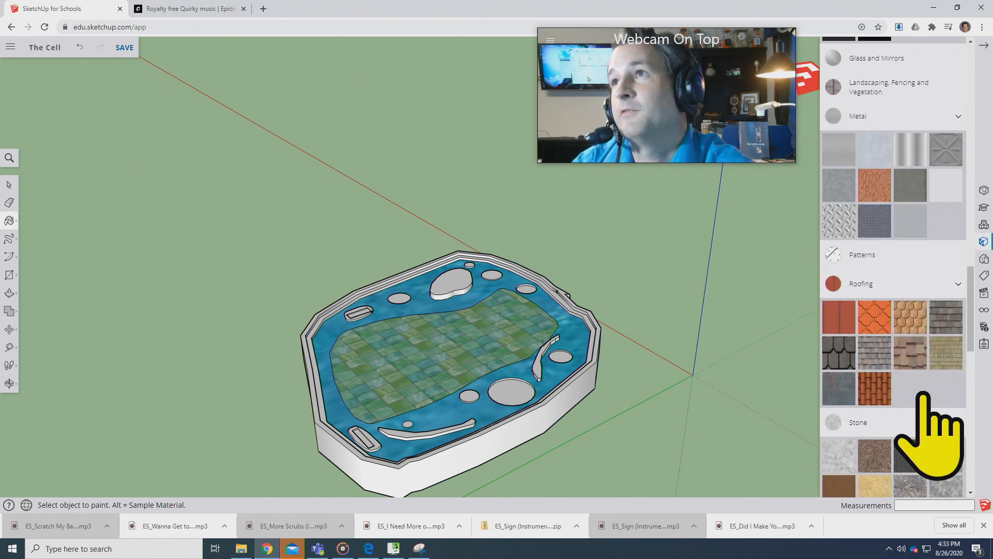
click(861, 341)
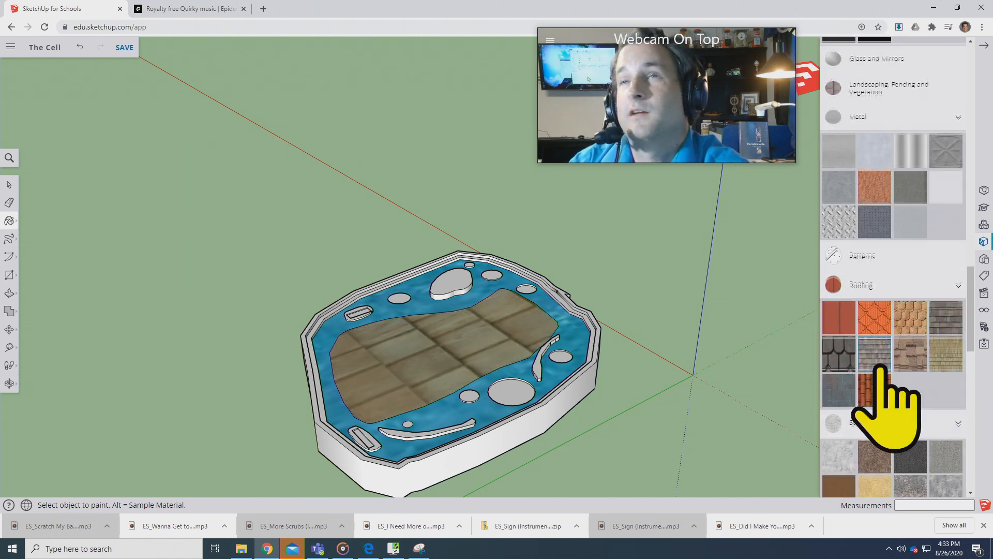
scroll(879, 357, up, 2)
click(880, 357)
Repaint the central vacuole with Textile Leaves Green from the carpets and fabrics category, and replace that with Fabric Linen.
scroll(926, 414, down, 4)
scroll(909, 372, up, 10)
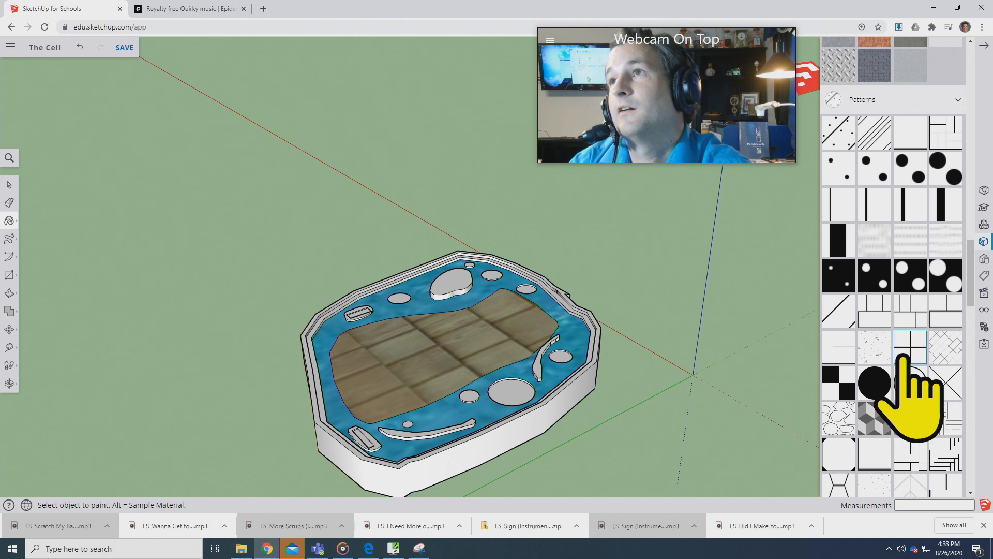
scroll(904, 399, up, 5)
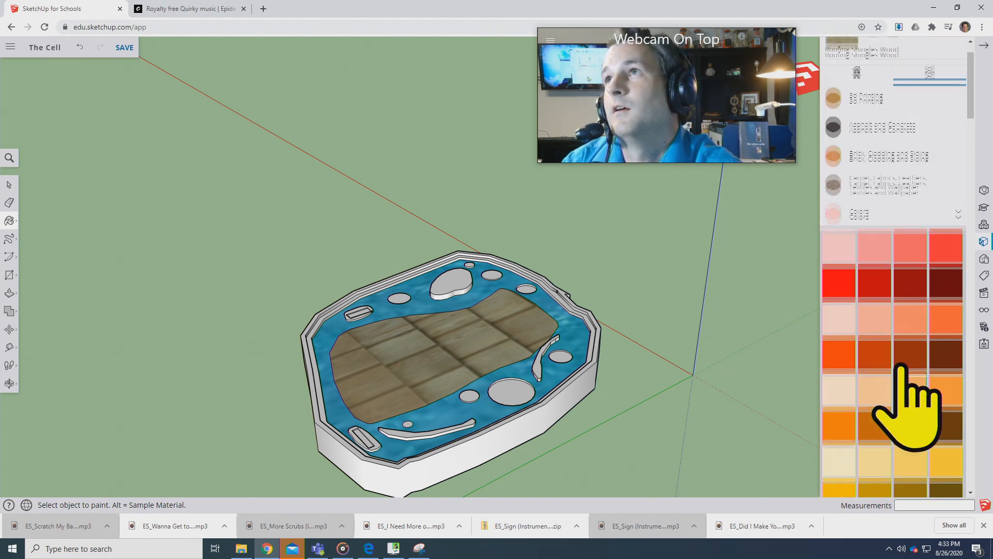
click(895, 235)
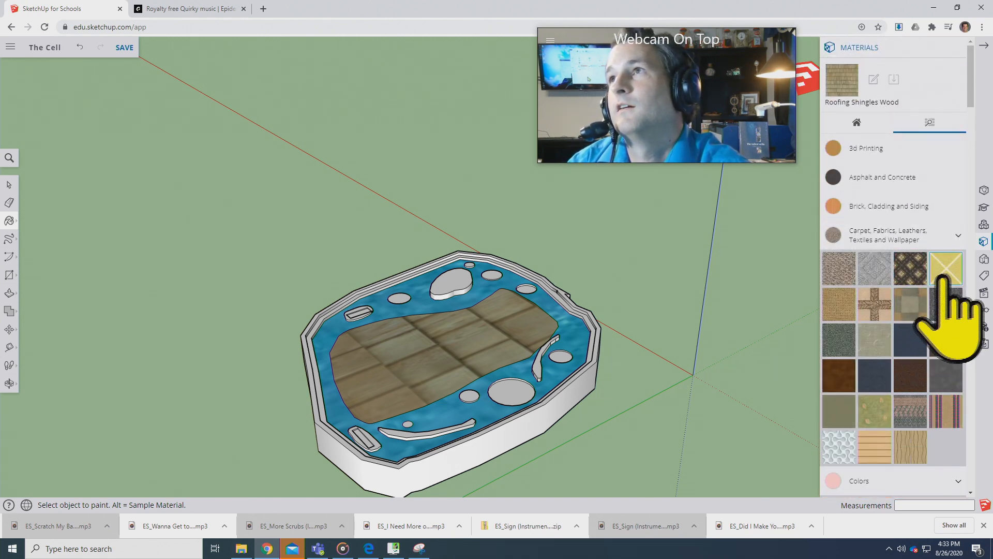
click(874, 412)
click(484, 363)
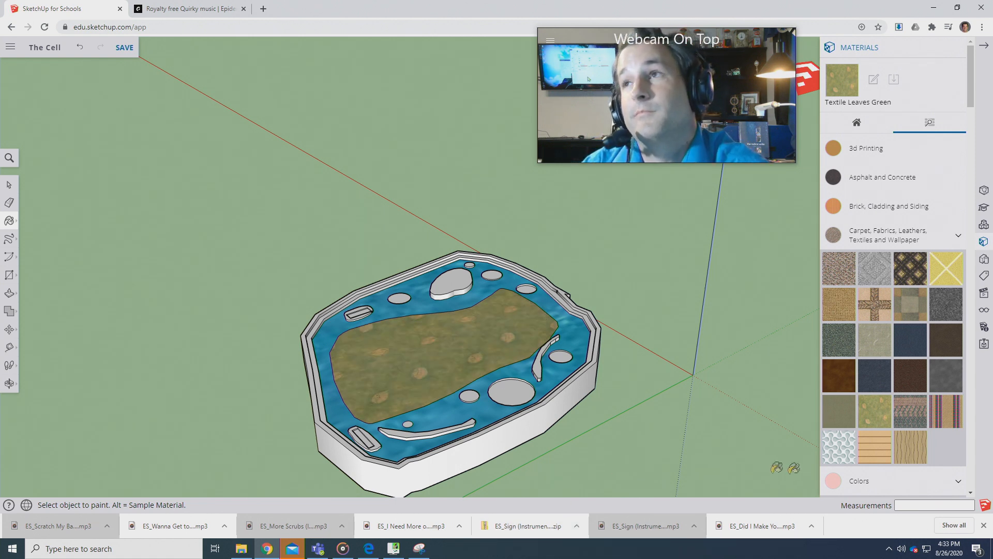
click(879, 336)
click(458, 370)
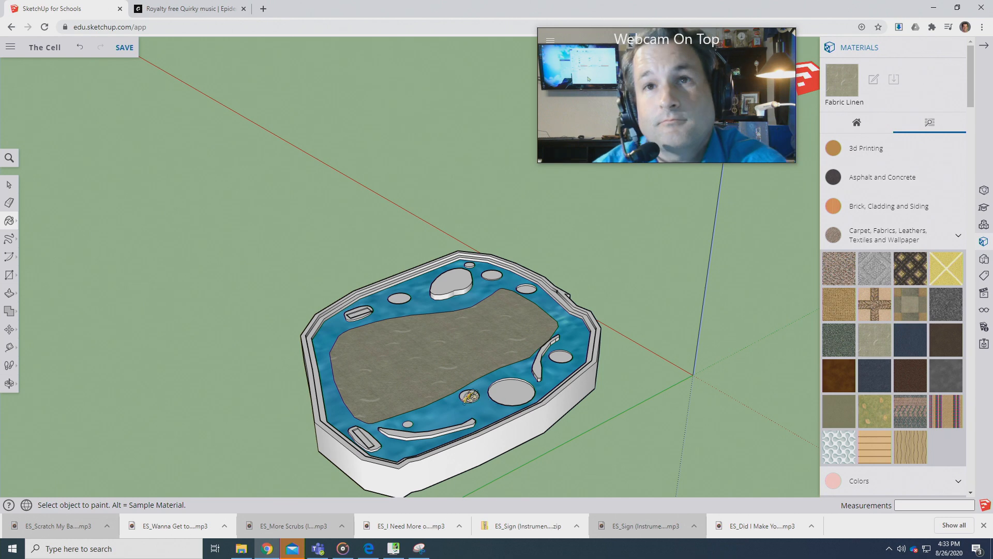
Check the plant cell diagram in Teams, and paint the front mitochondrion's inner face in SketchUp with Wallpaper Stripe.
click(316, 548)
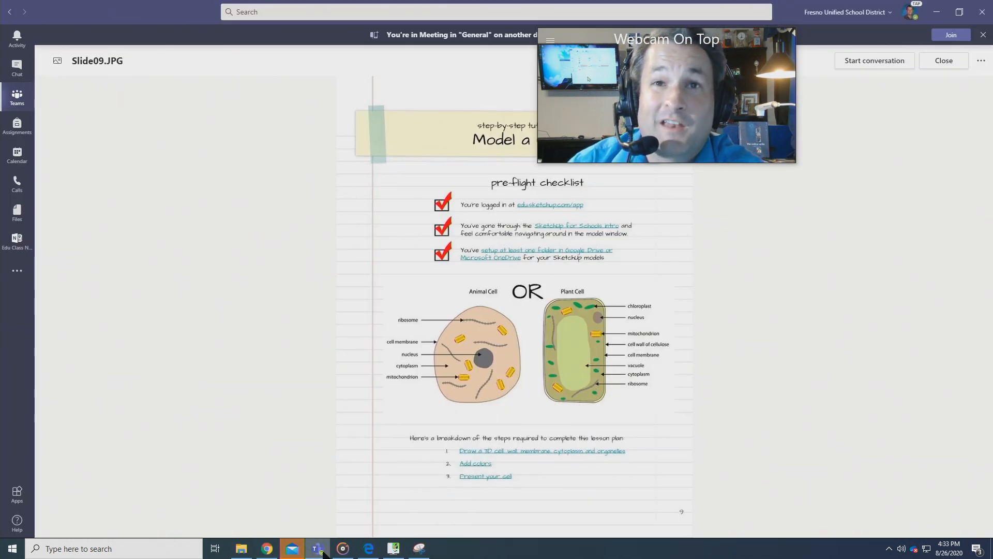
click(267, 548)
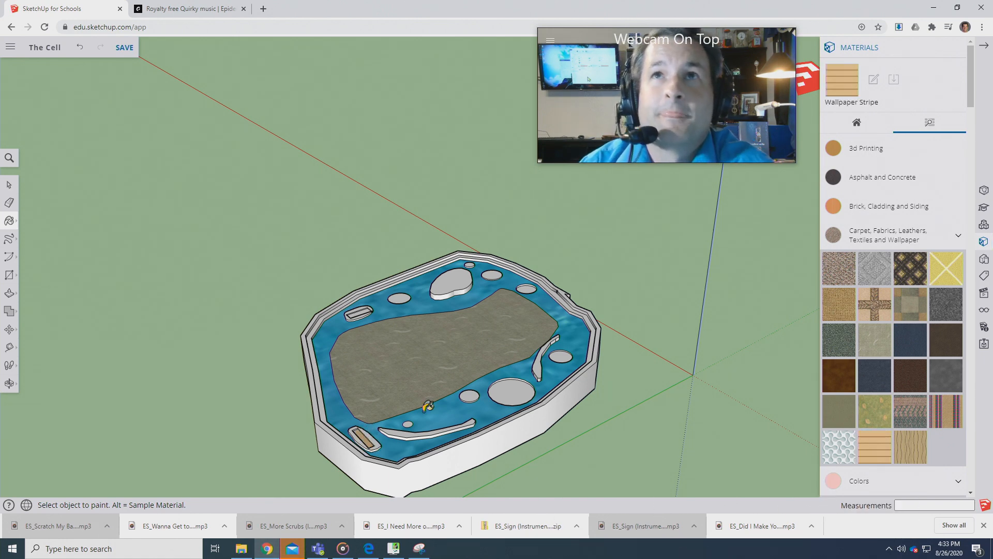
scroll(364, 379, up, 2)
scroll(377, 386, down, 2)
scroll(455, 398, up, 4)
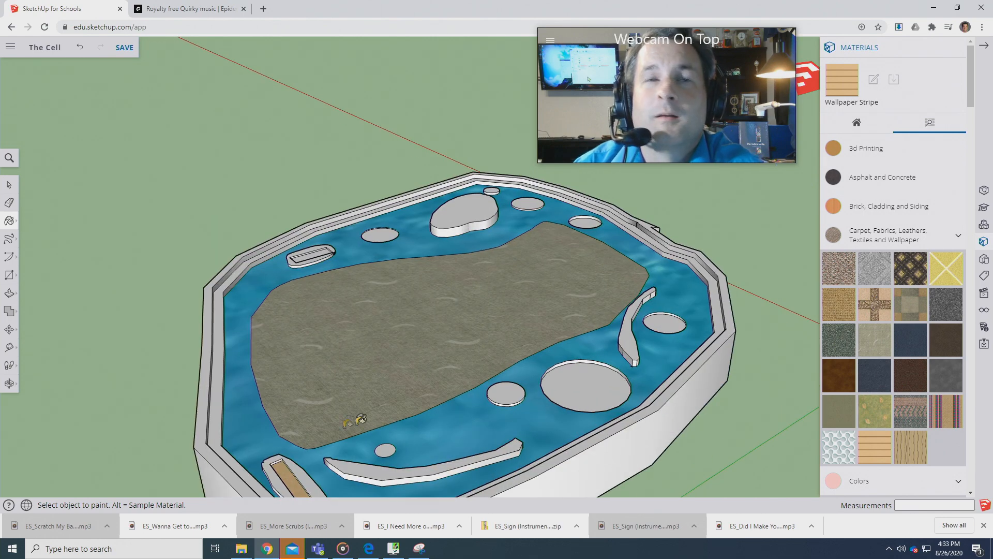
Compare the organelles with the plant cell diagram in Slide09.JPG in Teams, and return to SketchUp.
click(320, 551)
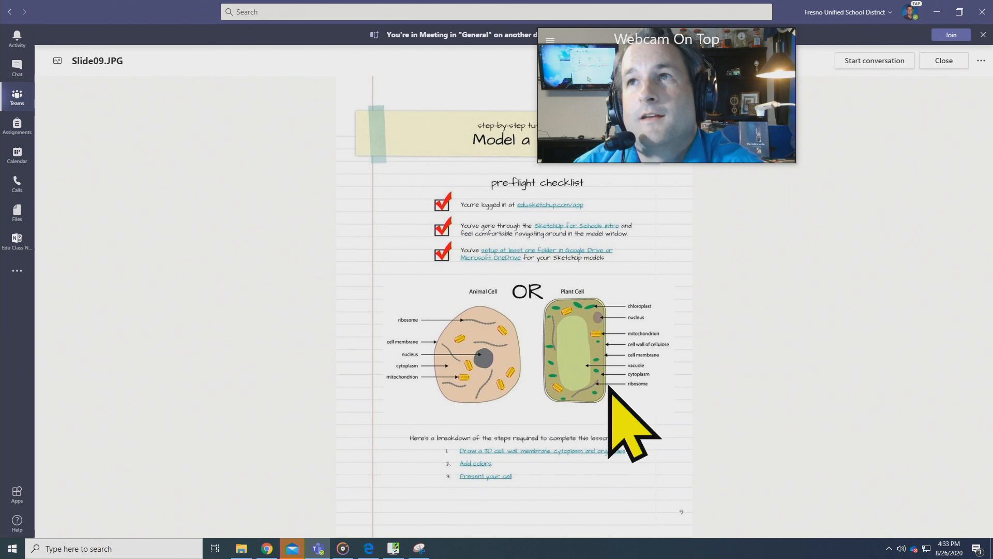
click(267, 549)
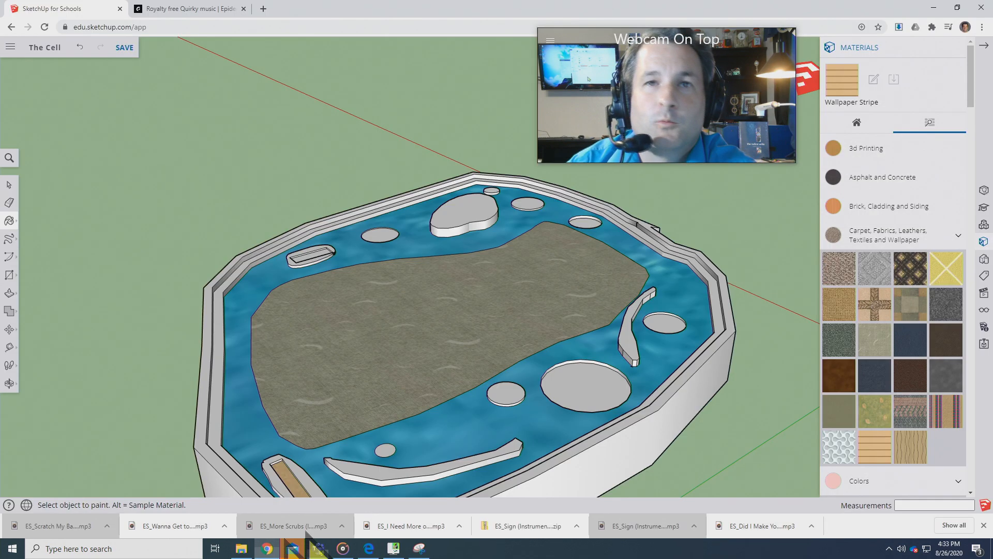
click(318, 549)
mouse_move(291, 551)
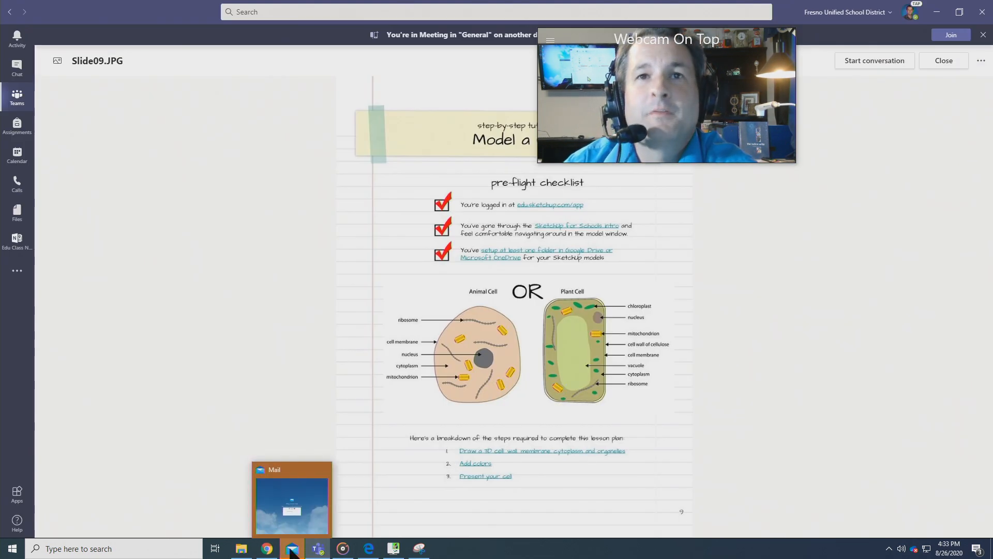
click(292, 549)
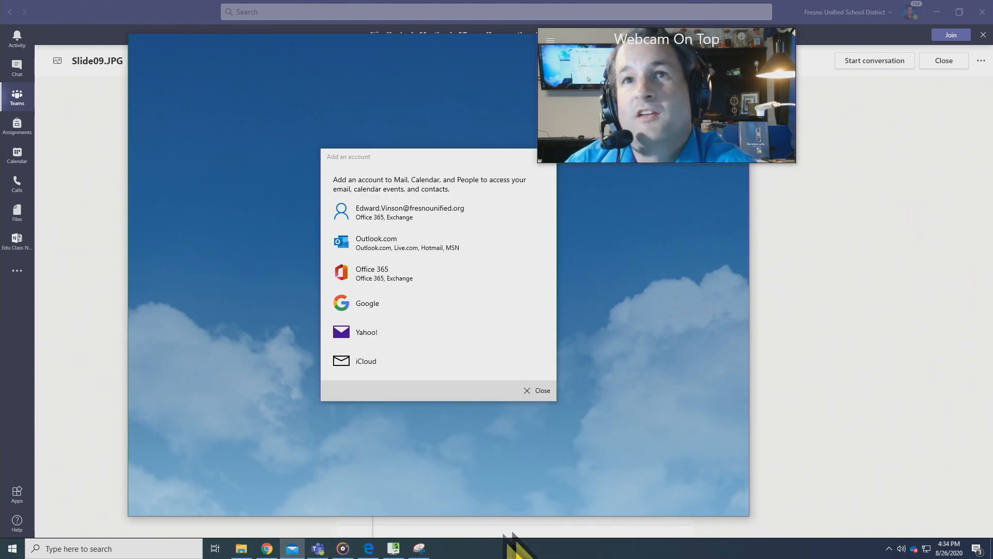
click(267, 549)
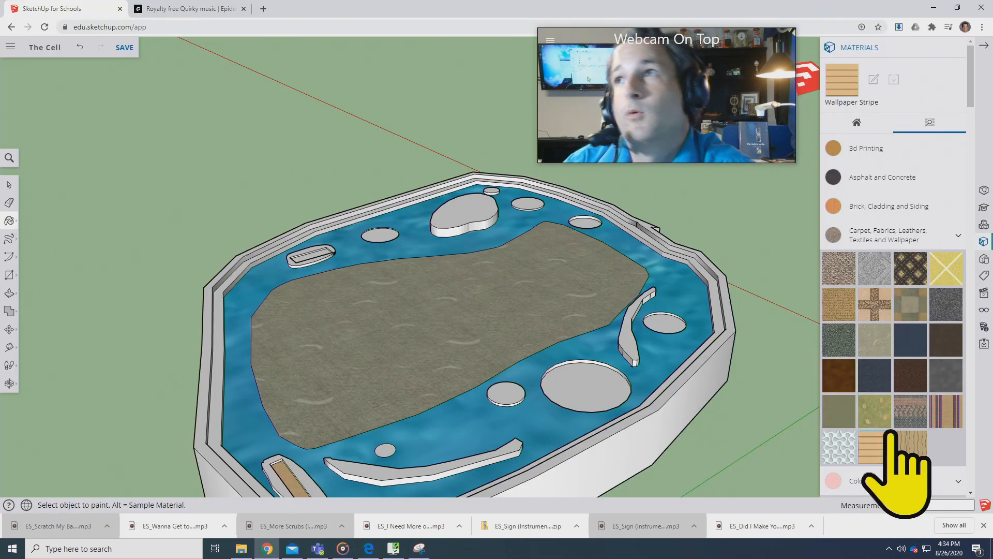
Paint the top and side of the long curved strand at the cell's front edge with Carpet Plush Charcoal.
click(931, 313)
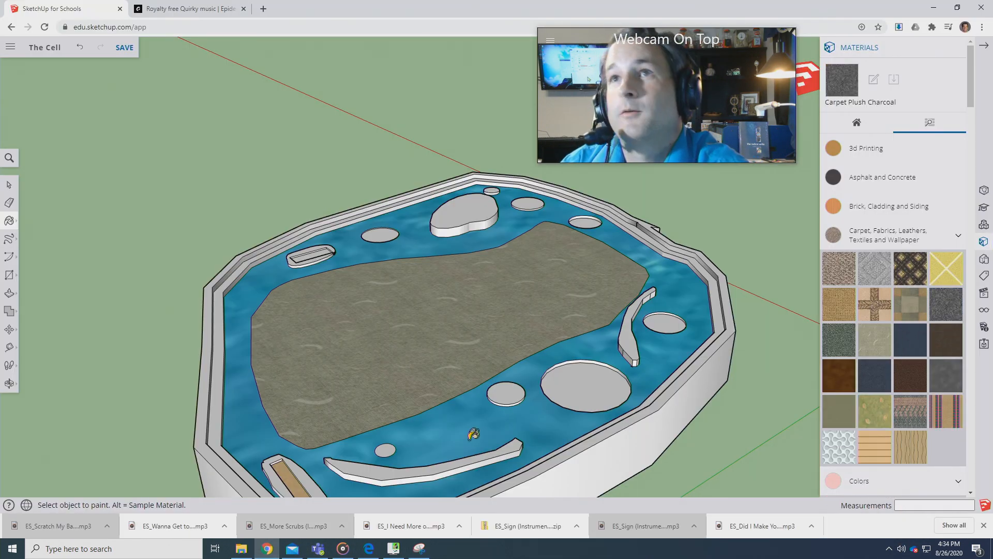
click(468, 459)
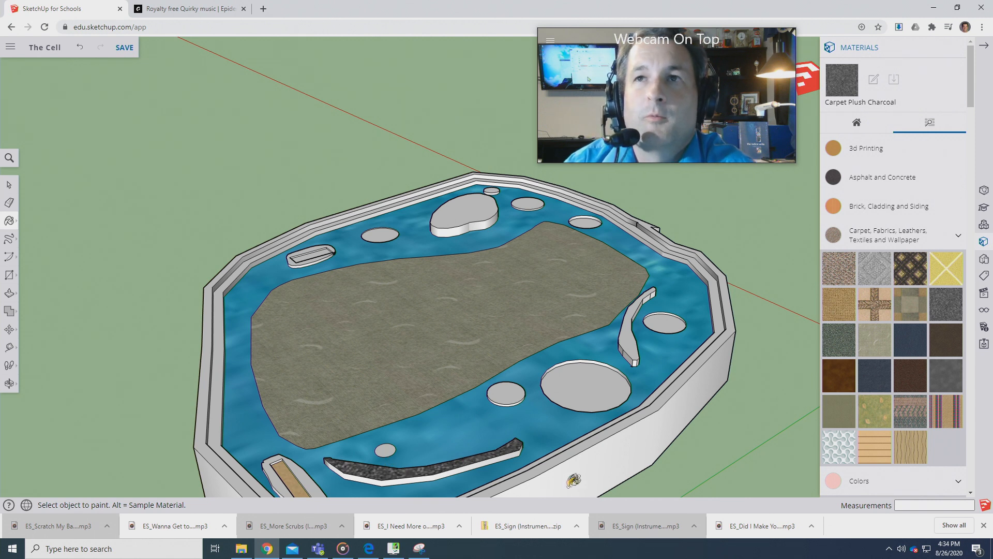
click(443, 472)
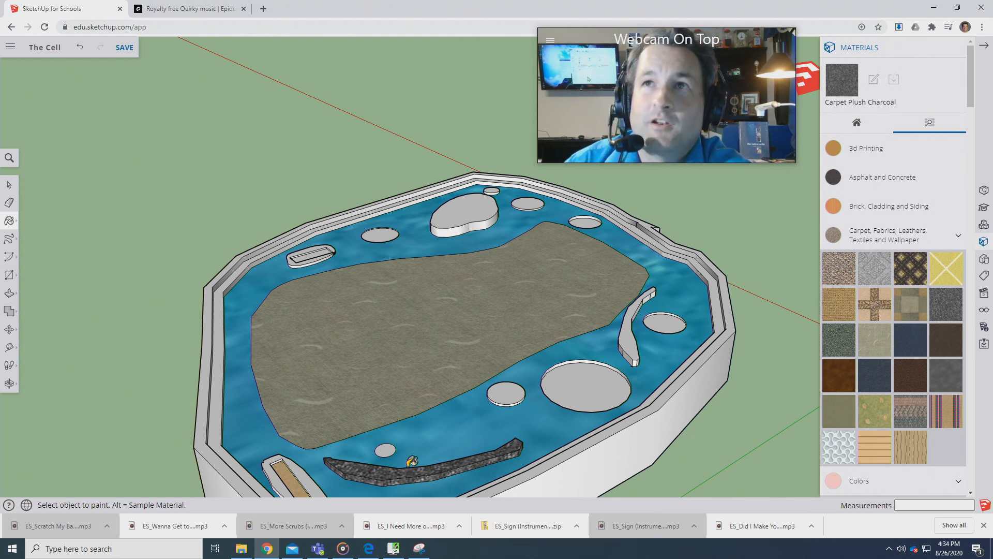
Paint the top and visible side faces of the second curved strand with Carpet Plush Charcoal.
click(10, 383)
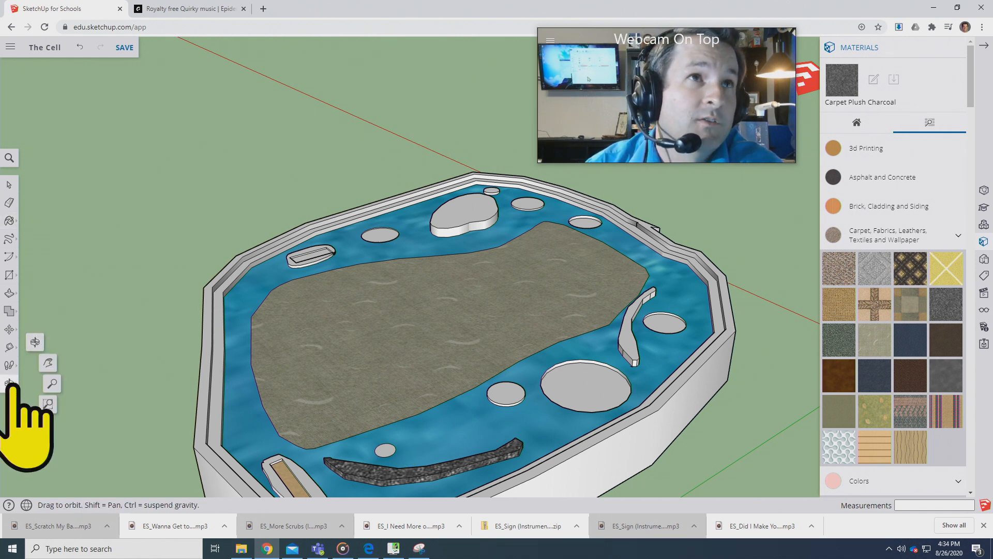
mouse_move(519, 446)
mouse_down()
mouse_move(188, 370)
mouse_move(205, 371)
mouse_move(228, 351)
mouse_move(140, 350)
mouse_move(468, 379)
mouse_up()
click(9, 221)
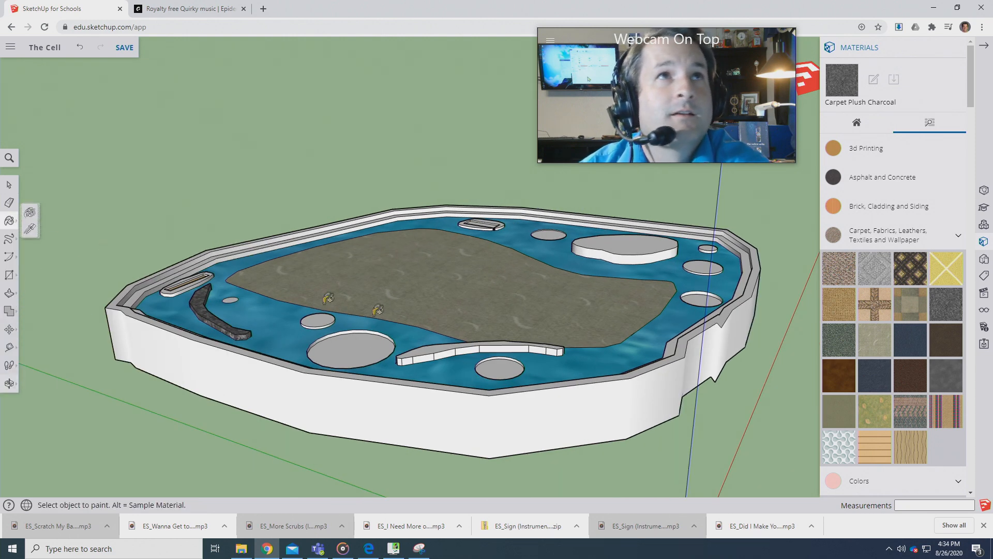
click(429, 352)
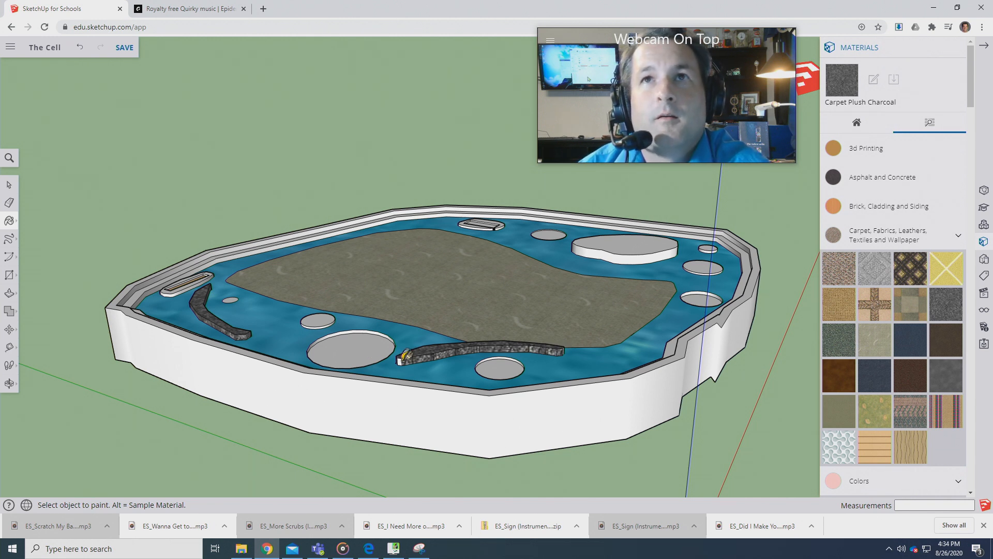
Paint the second curved strand's remaining white side faces with Carpet Plush Charcoal, and undo the stray fill of the cytoplasm.
click(9, 383)
drag(393, 383, 730, 359)
drag(474, 373, 629, 389)
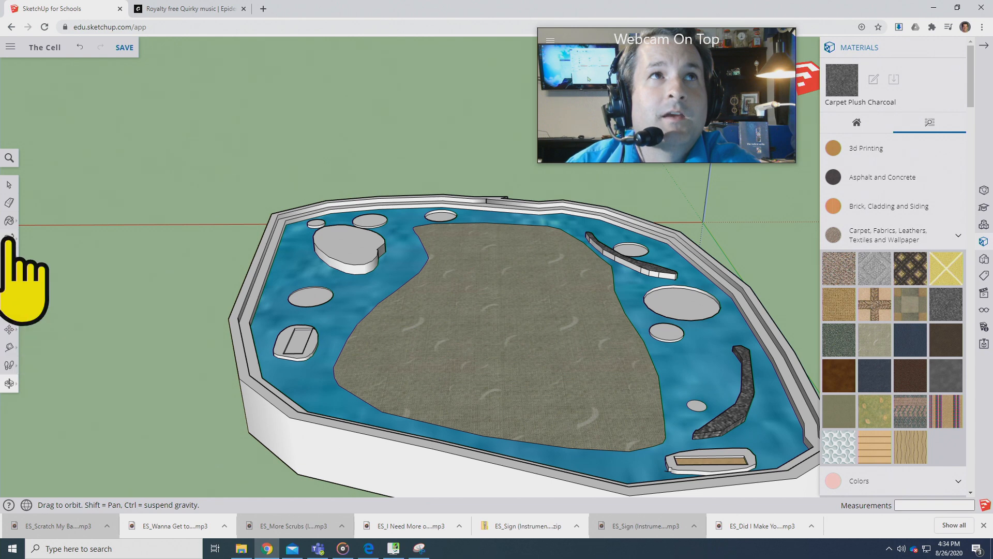
click(9, 220)
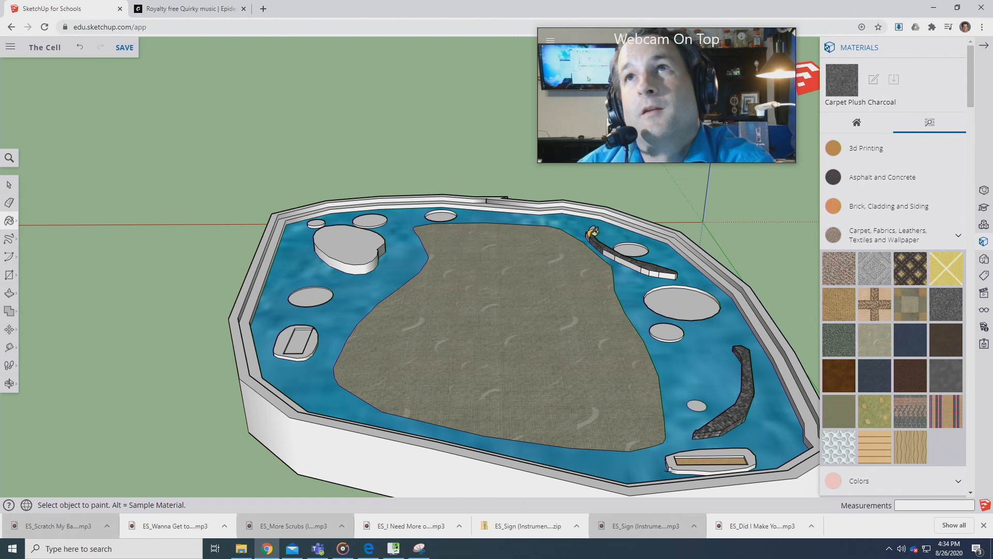
click(587, 235)
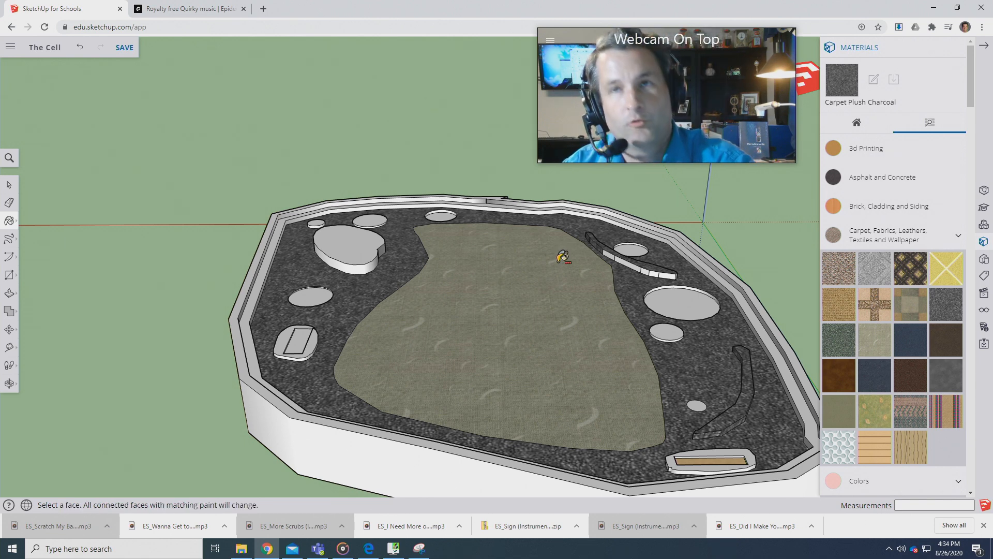
key(ctrl+z)
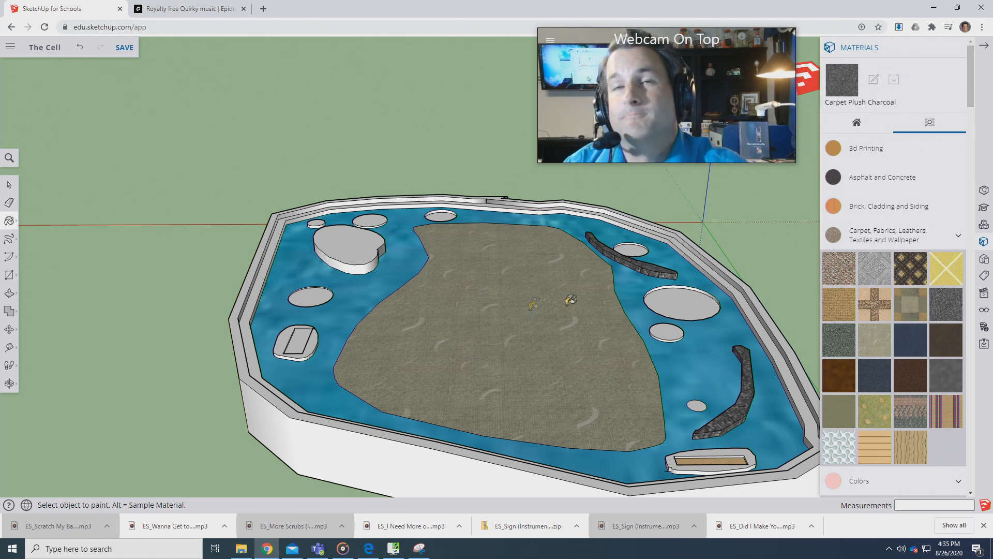
Bring the whole cell back into view from above and restart the Paint tool.
click(9, 383)
drag(511, 399, 415, 363)
scroll(415, 363, down, 3)
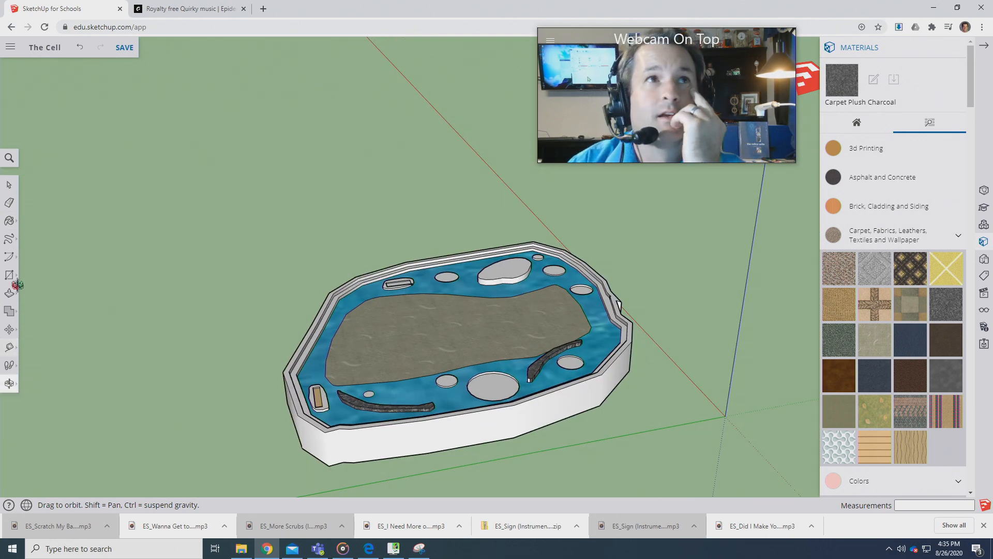
click(9, 220)
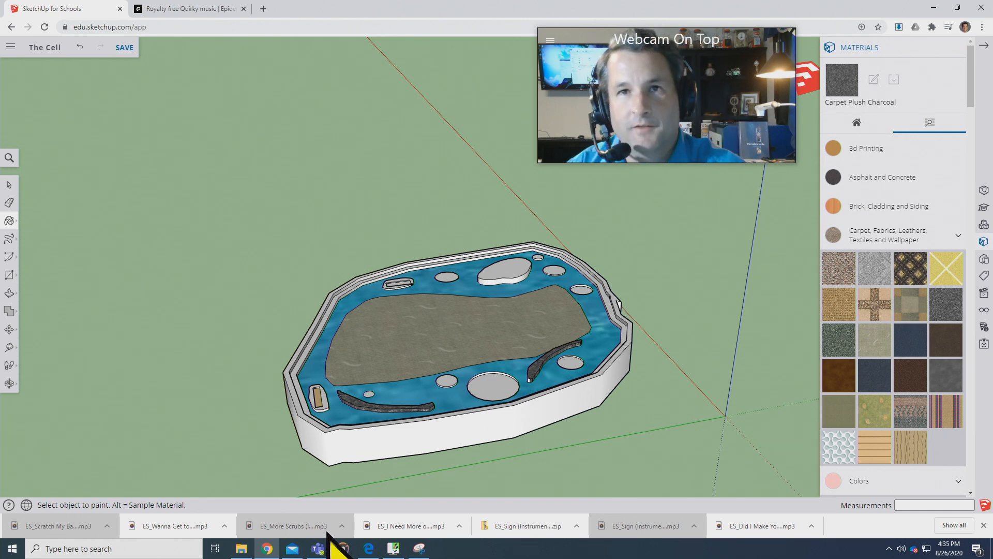
Switch to Groove Music, pause Sign (Instrumental Version) at its start and raise the volume to maximum.
click(343, 548)
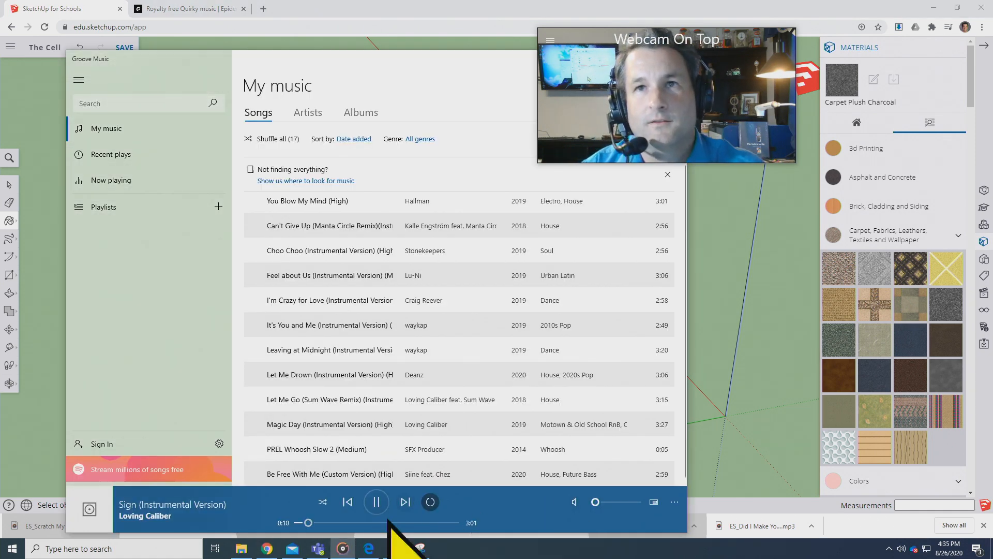
click(299, 522)
click(382, 503)
drag(612, 502, 635, 501)
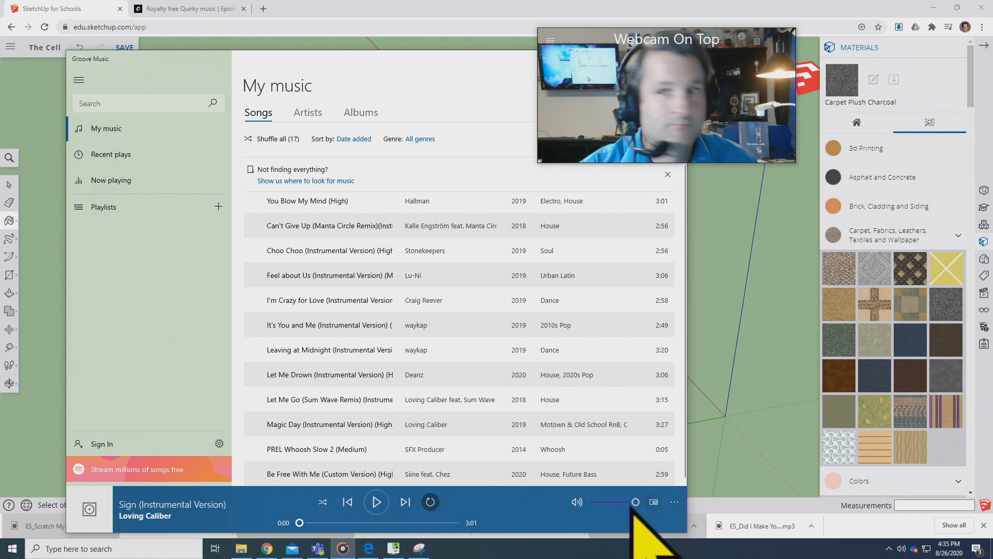